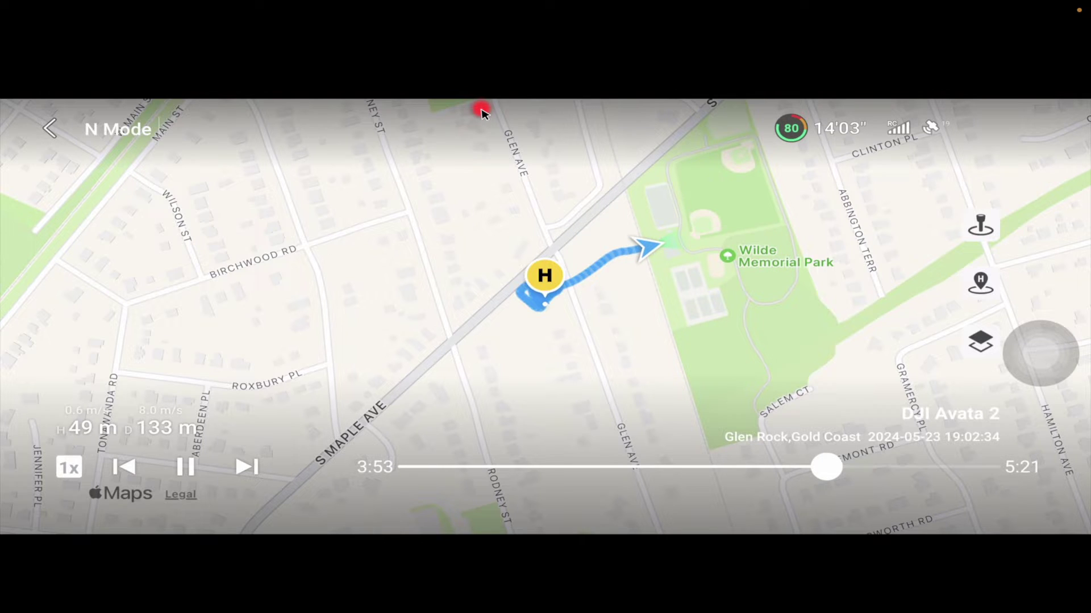
# Pause the DJI Avata 2 flight replay at 2:45, near Wilde Memorial Park
pyautogui.click(185, 467)
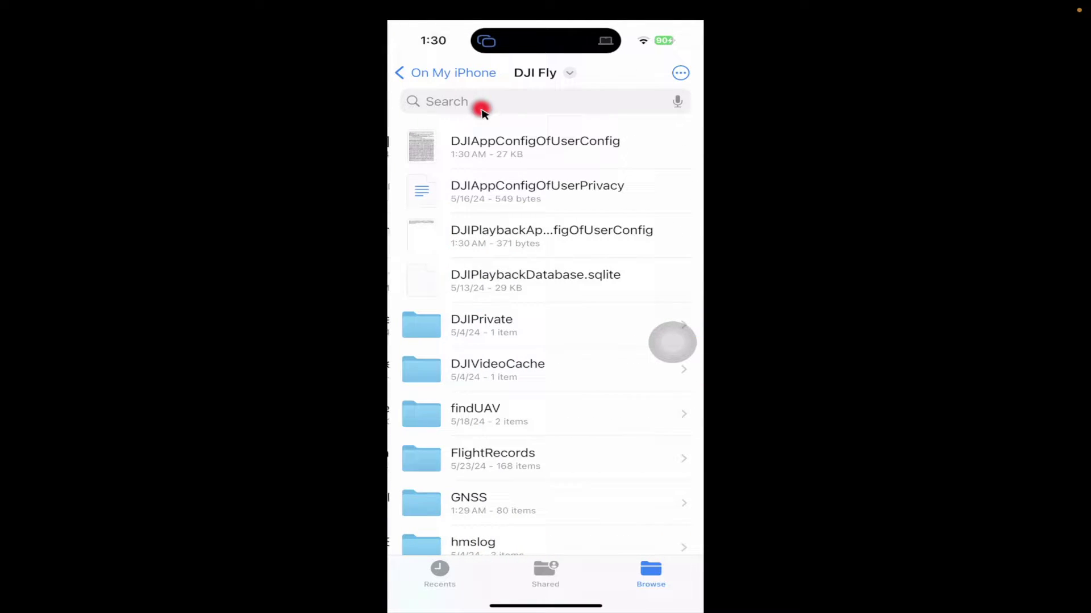
# Scroll the DJI Fly folder list showing FlightRecords, GNSS and Logs
pyautogui.scroll(-3, 482, 110)
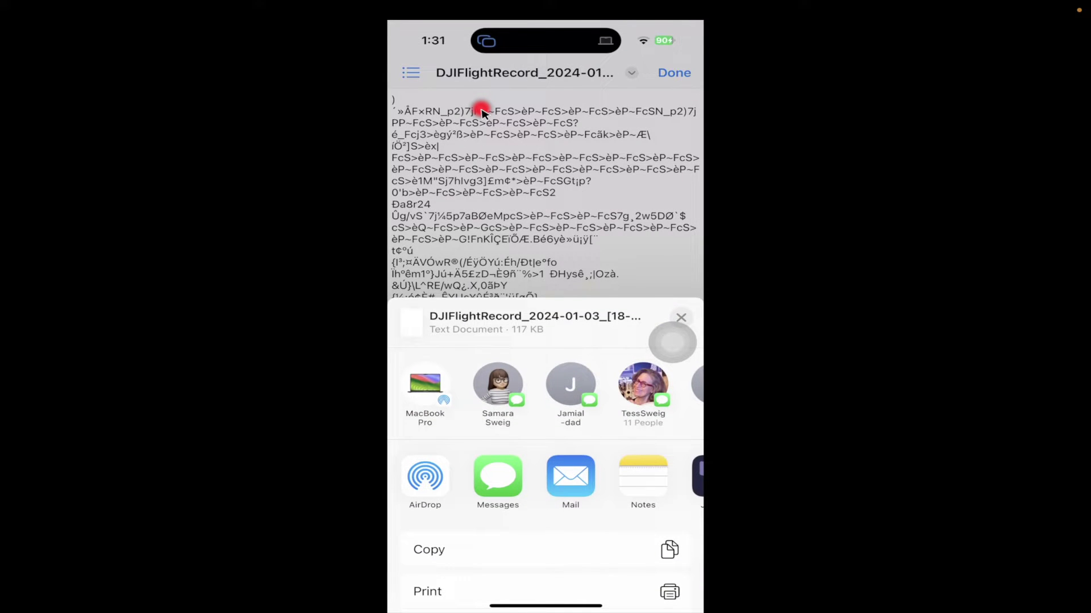
# AirDrop the DJIFlightRecord file to the MacBook Pro, then return to the iPhone home screen
pyautogui.scroll(-8, 481, 112)
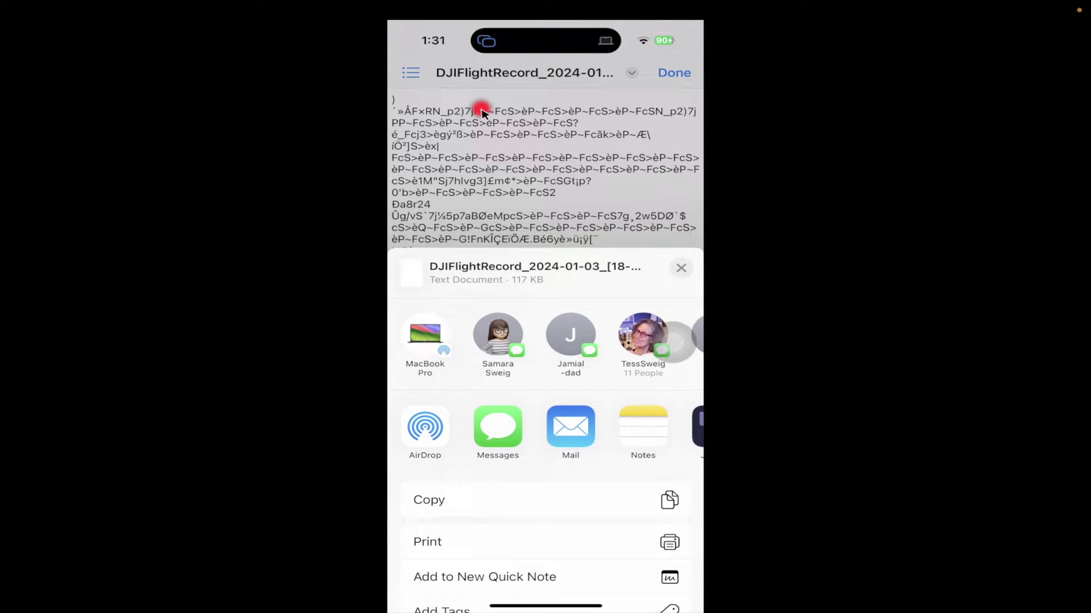
pyautogui.scroll(-2, 481, 112)
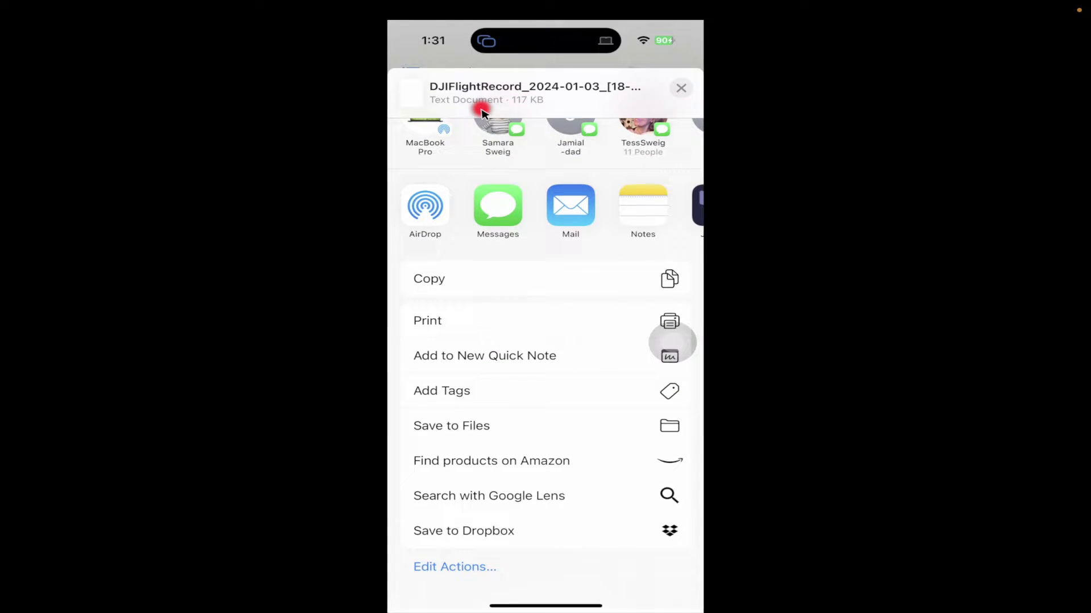
pyautogui.press('super+2')
pyautogui.hscroll(-3, 482, 112)
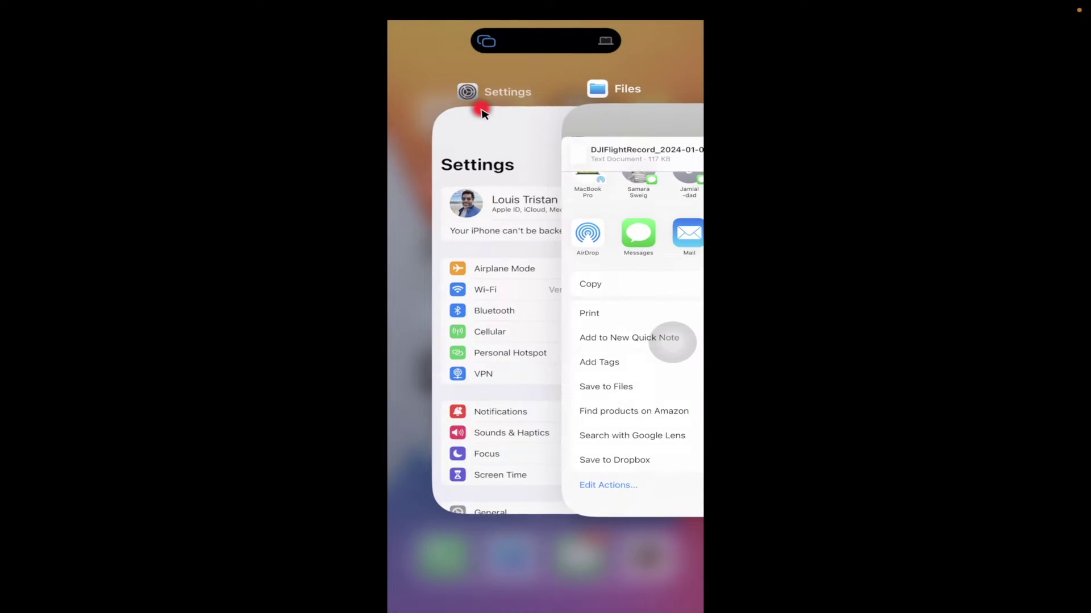
pyautogui.press('super+1')
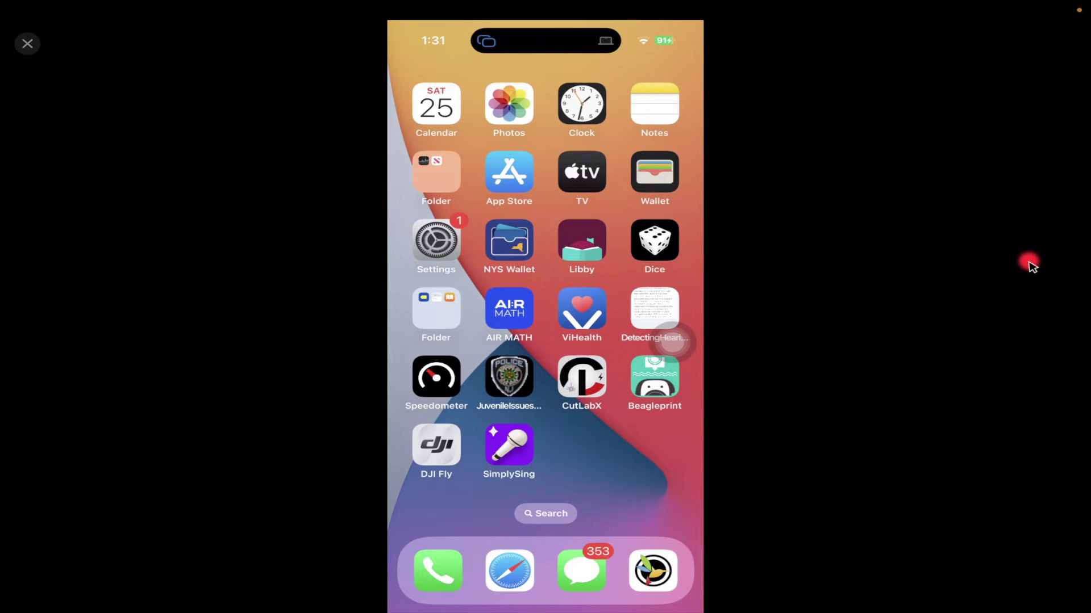
# Move the DJIFlightRecord text file from Downloads to the desktop and bring Chrome forward
pyautogui.press('super+q')
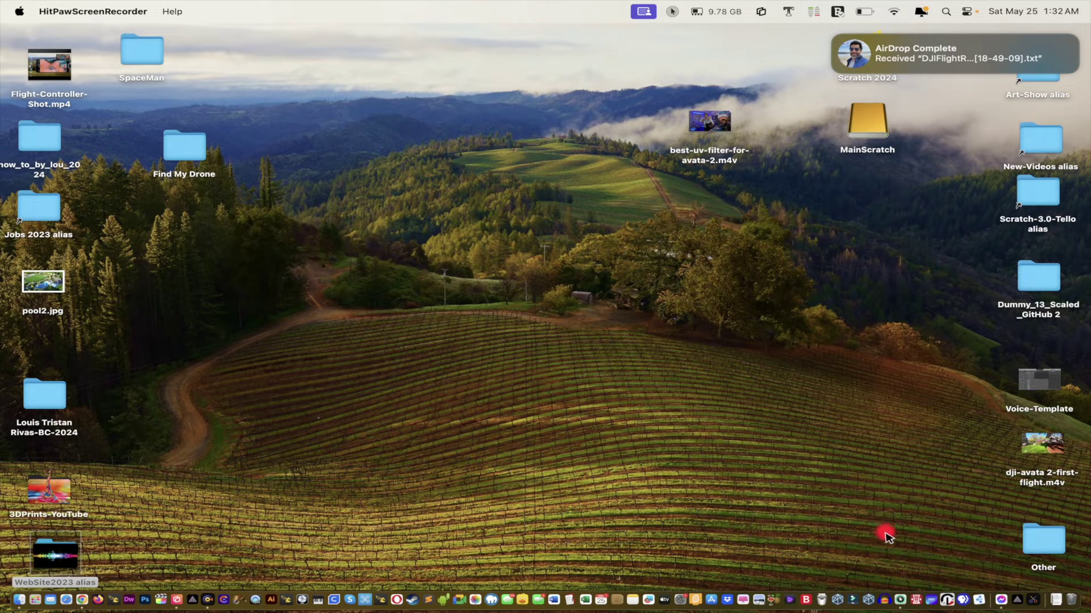
pyautogui.click(1052, 607)
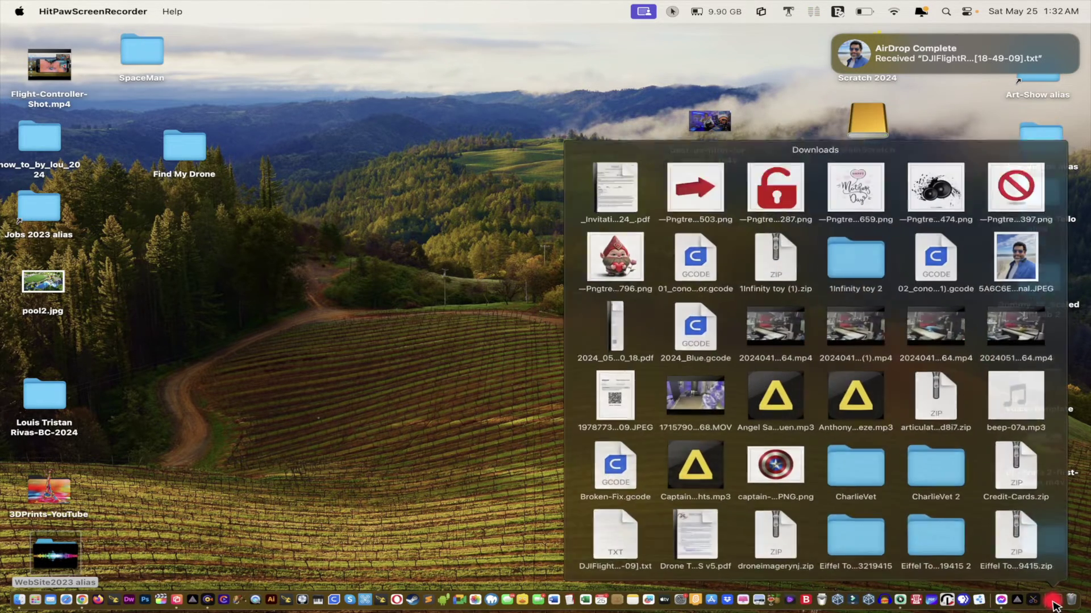
pyautogui.scroll(-10, 940, 514)
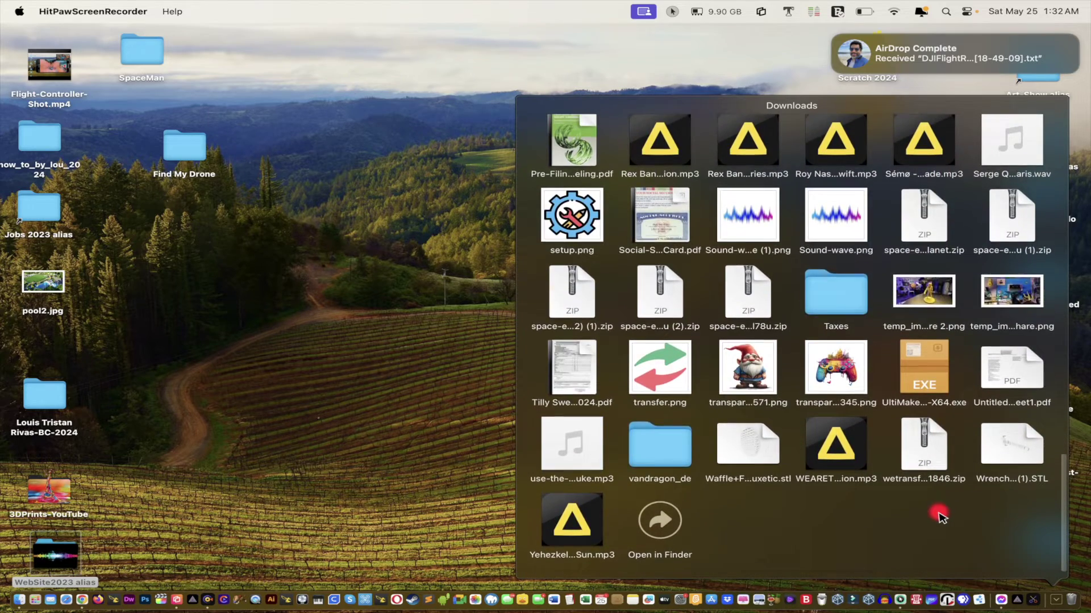
pyautogui.click(660, 522)
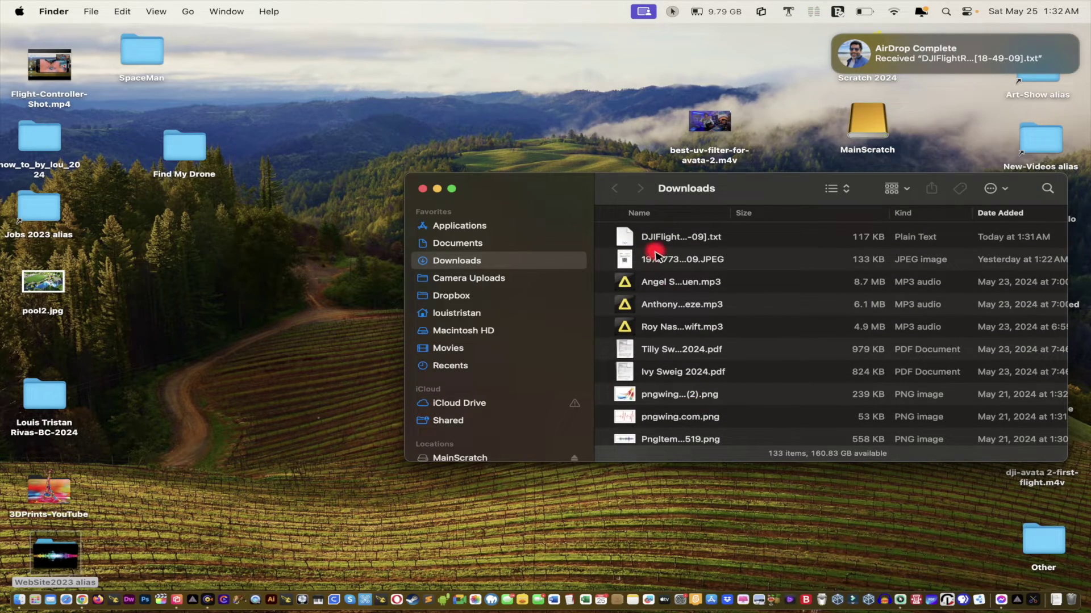
pyautogui.moveTo(625, 237); pyautogui.dragTo(270, 411)
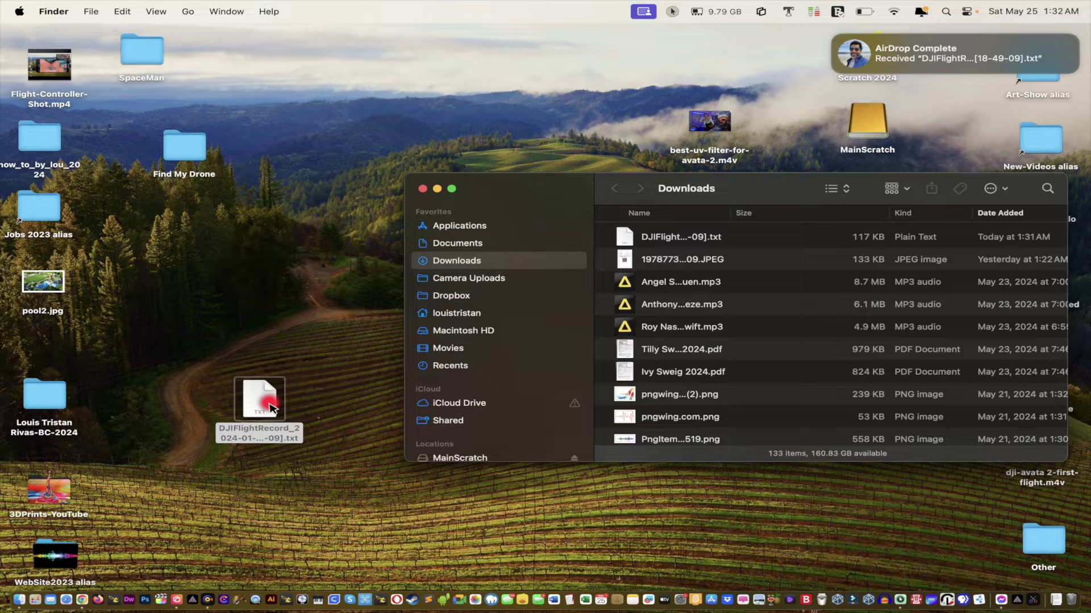
pyautogui.click(423, 188)
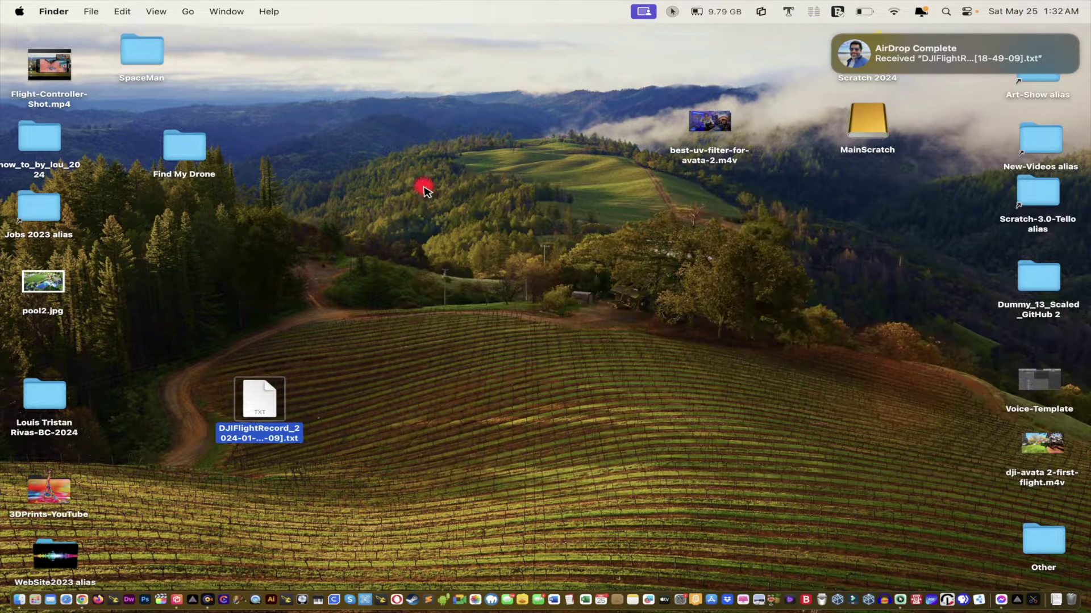
pyautogui.click(82, 601)
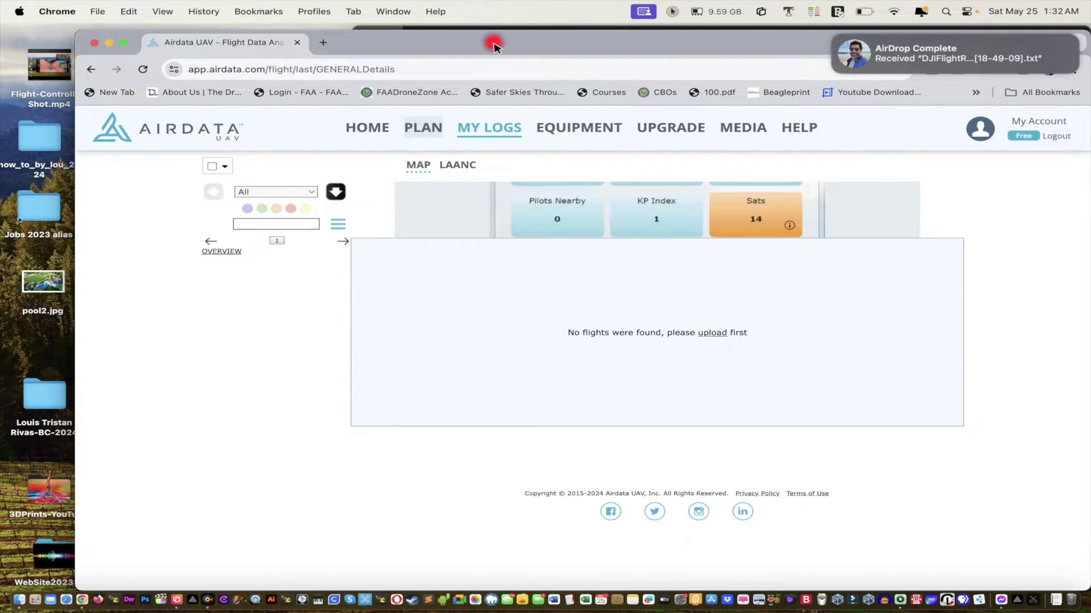
# Shift the browser window slightly left and dismiss the AirDrop notification
pyautogui.moveTo(494, 43); pyautogui.dragTo(455, 47)
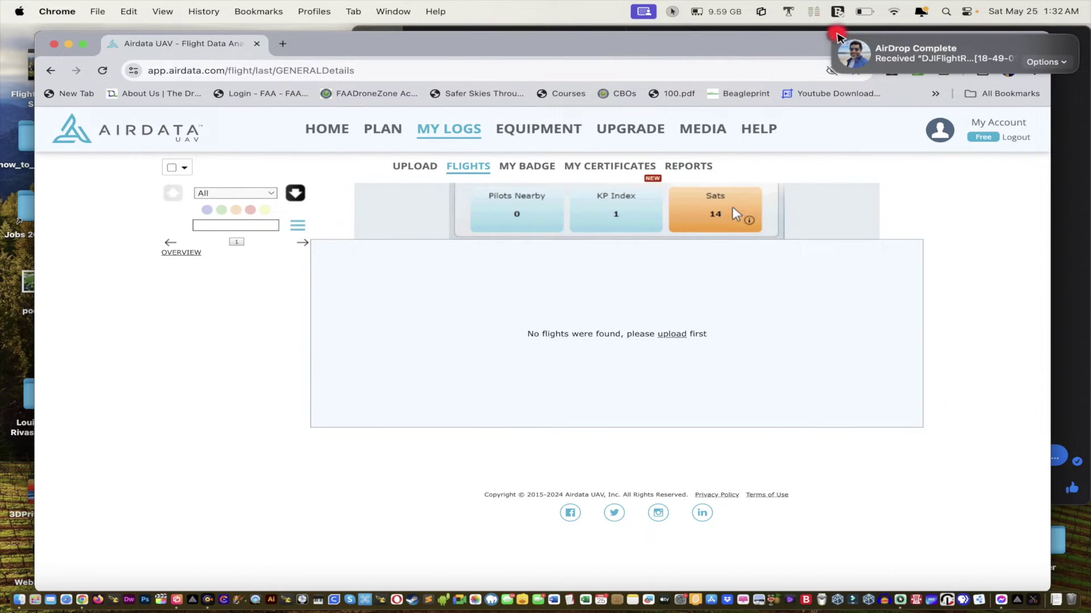
pyautogui.click(837, 38)
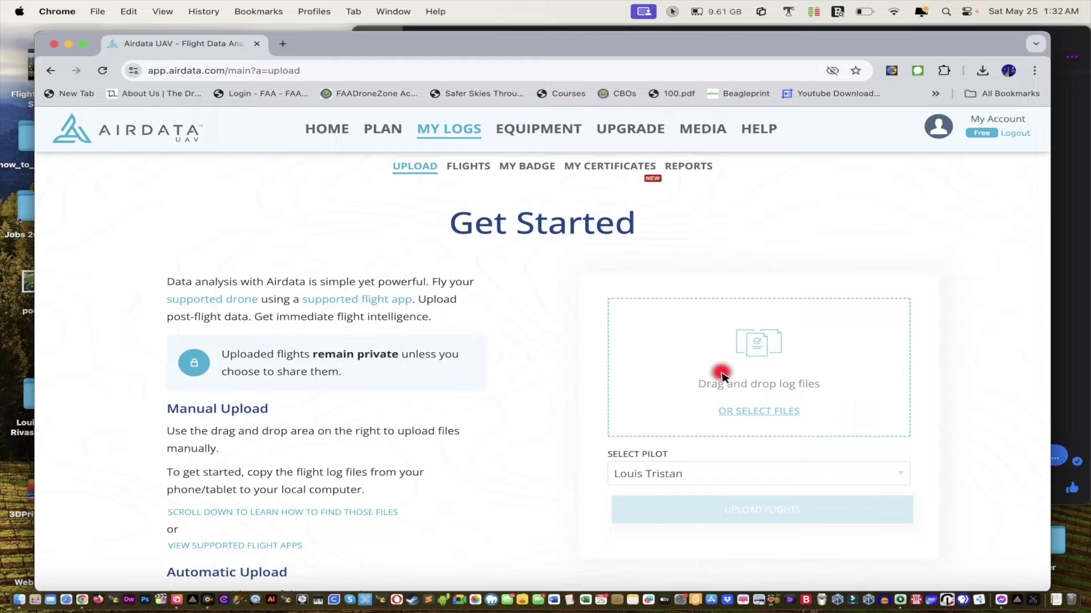
# In the file picker, find the DJIFlightRecord text file in the Desktop folder
pyautogui.click(764, 411)
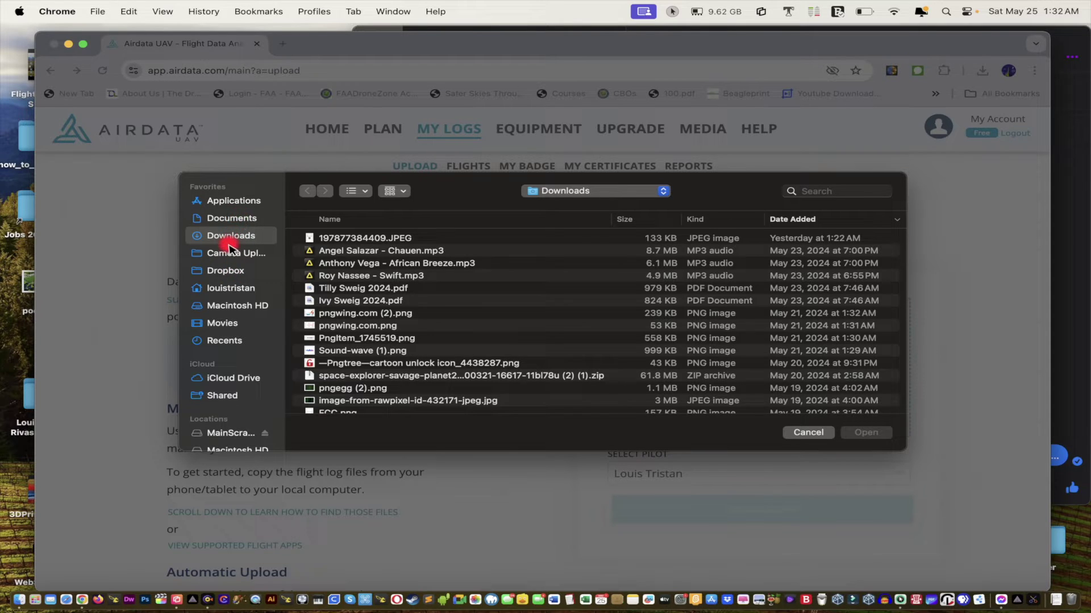
pyautogui.scroll(-2, 227, 366)
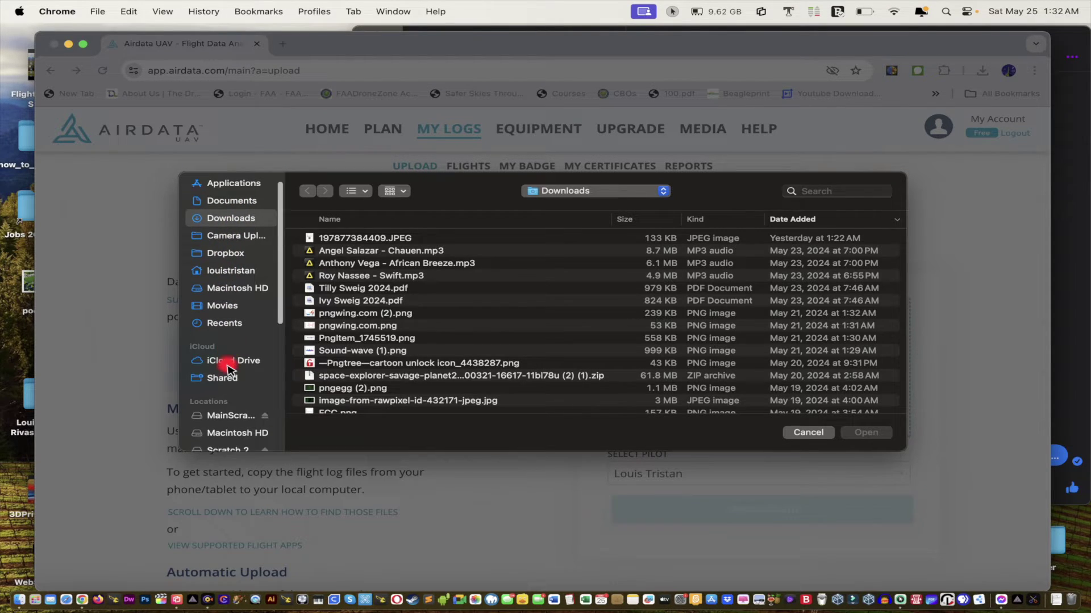
pyautogui.scroll(2, 224, 360)
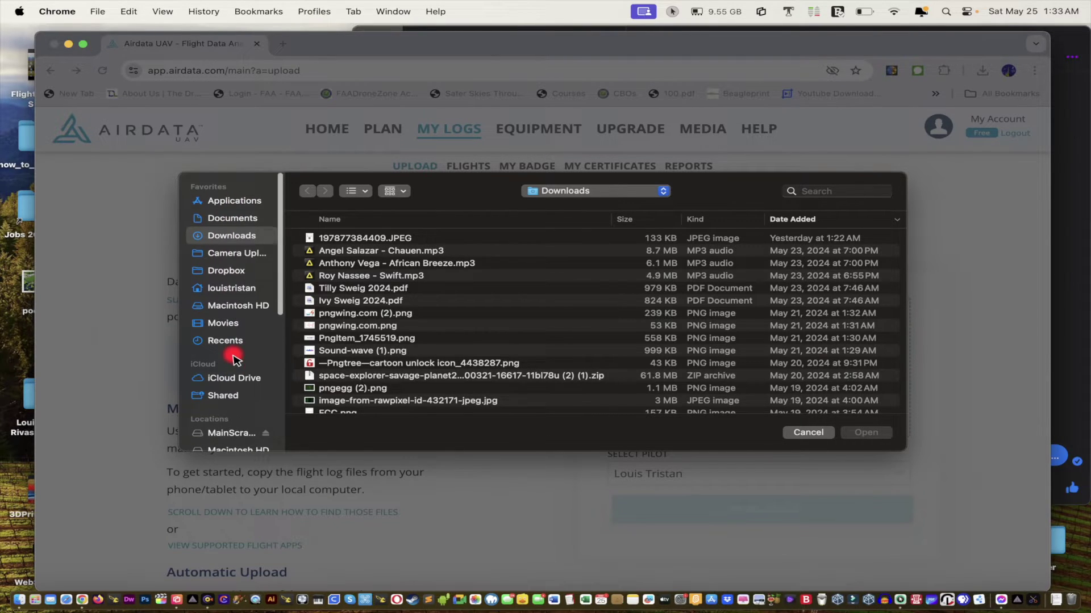
pyautogui.click(219, 289)
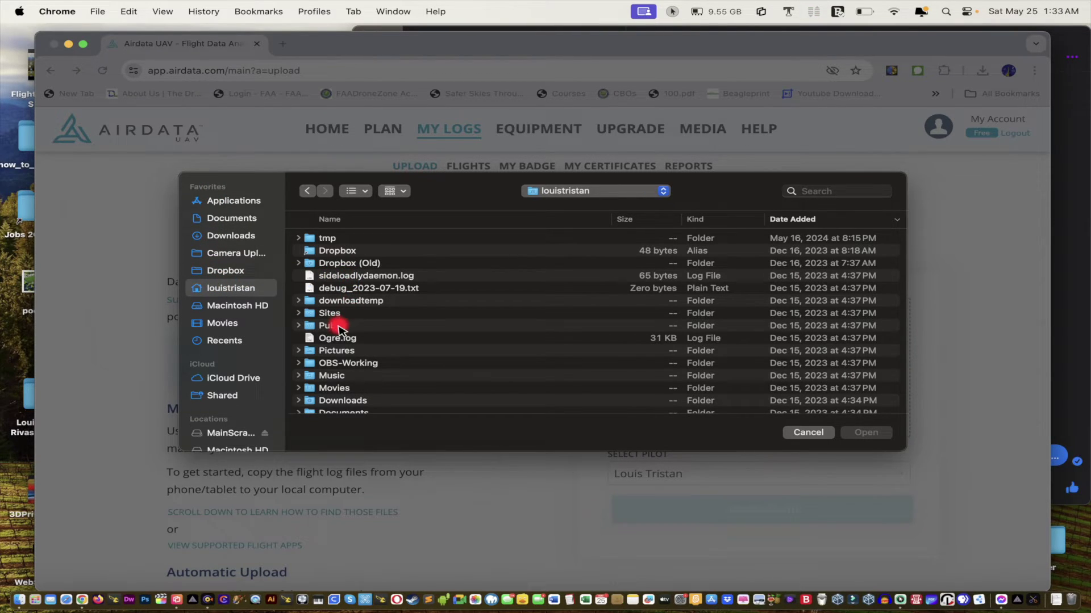
pyautogui.scroll(-3, 350, 343)
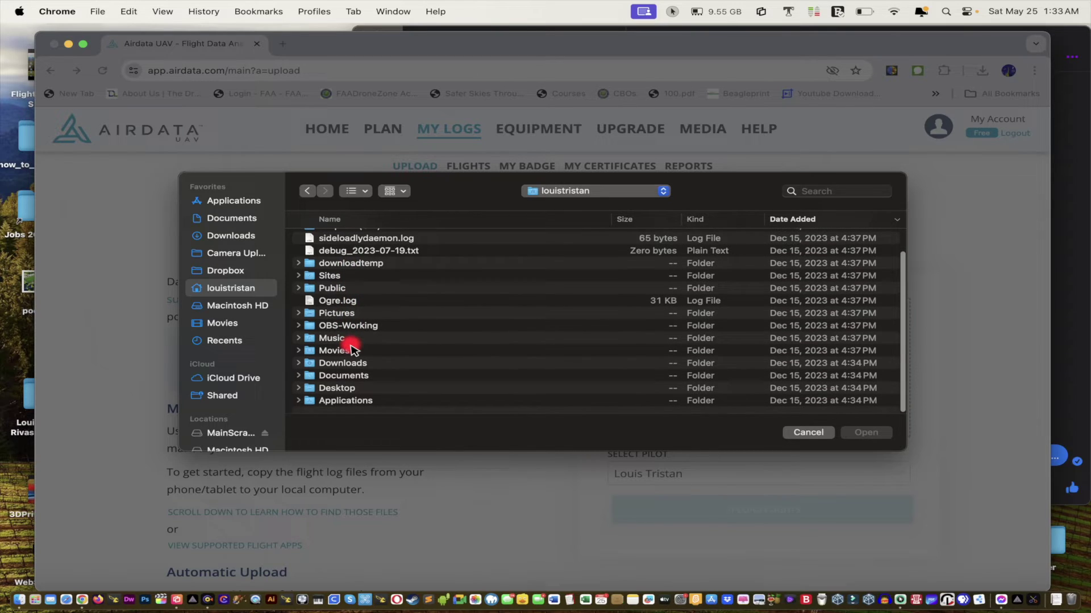
pyautogui.doubleClick(328, 388)
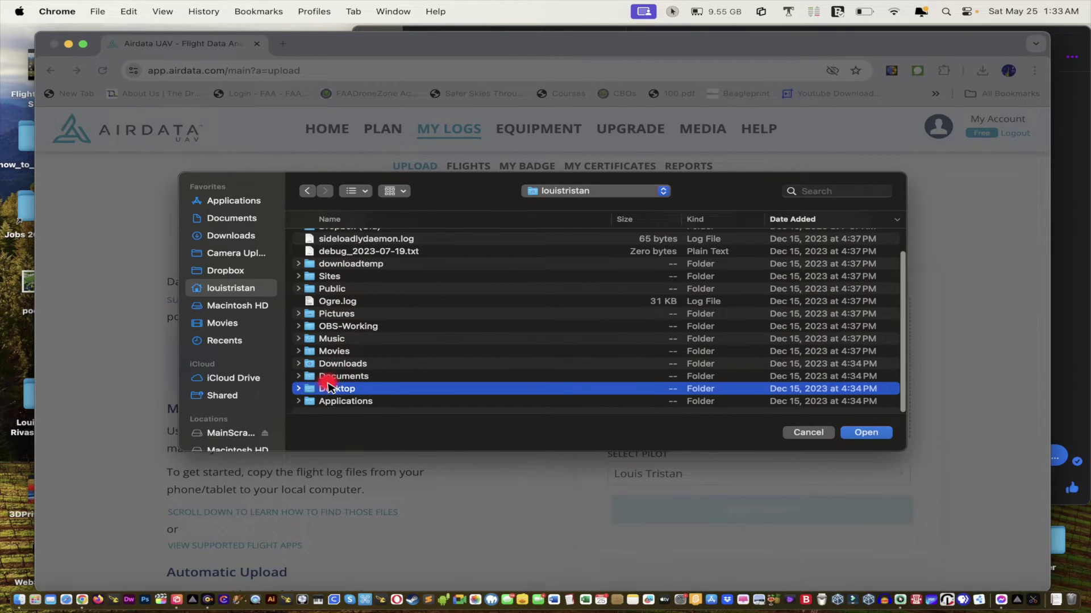
pyautogui.click(346, 238)
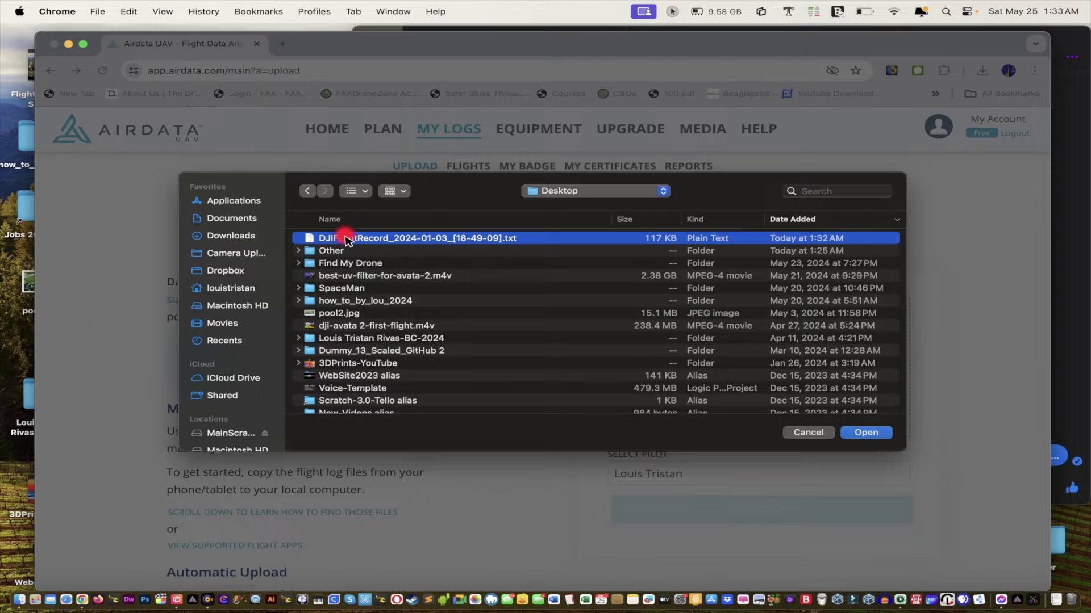
# Add Desktop to the sidebar favorites and choose DJIFlightRecord_2024-01-03_[18-49-09].txt for upload
pyautogui.click(307, 190)
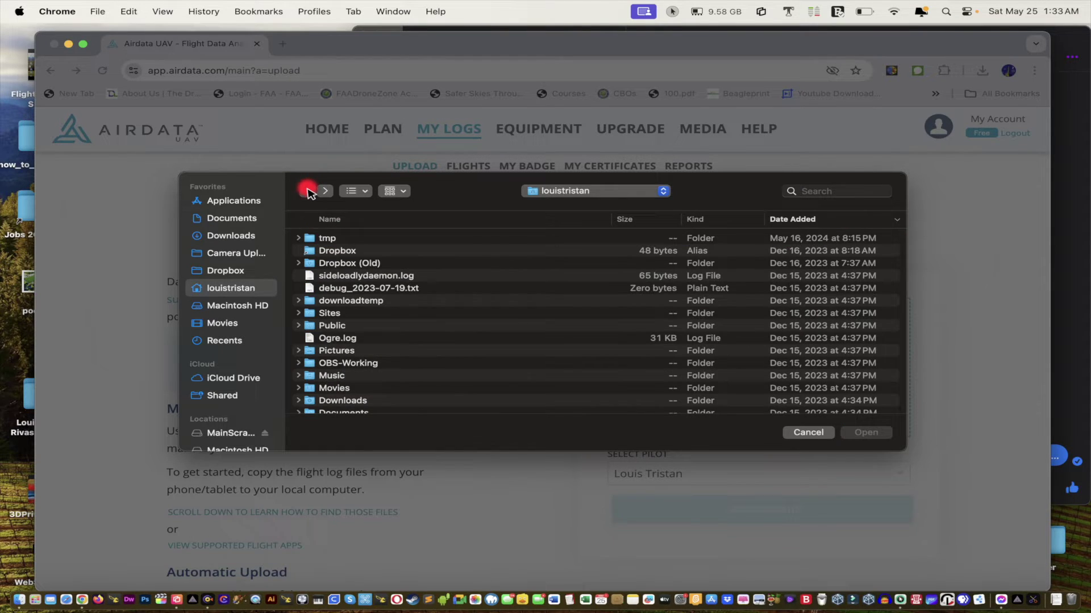
pyautogui.scroll(-2, 352, 388)
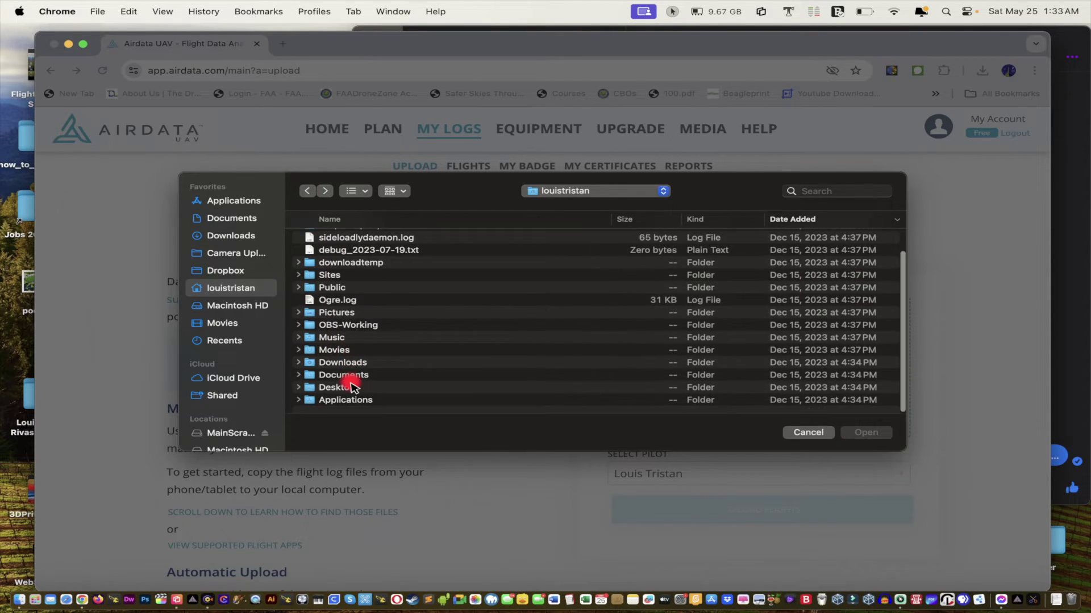
pyautogui.moveTo(311, 401); pyautogui.dragTo(231, 210)
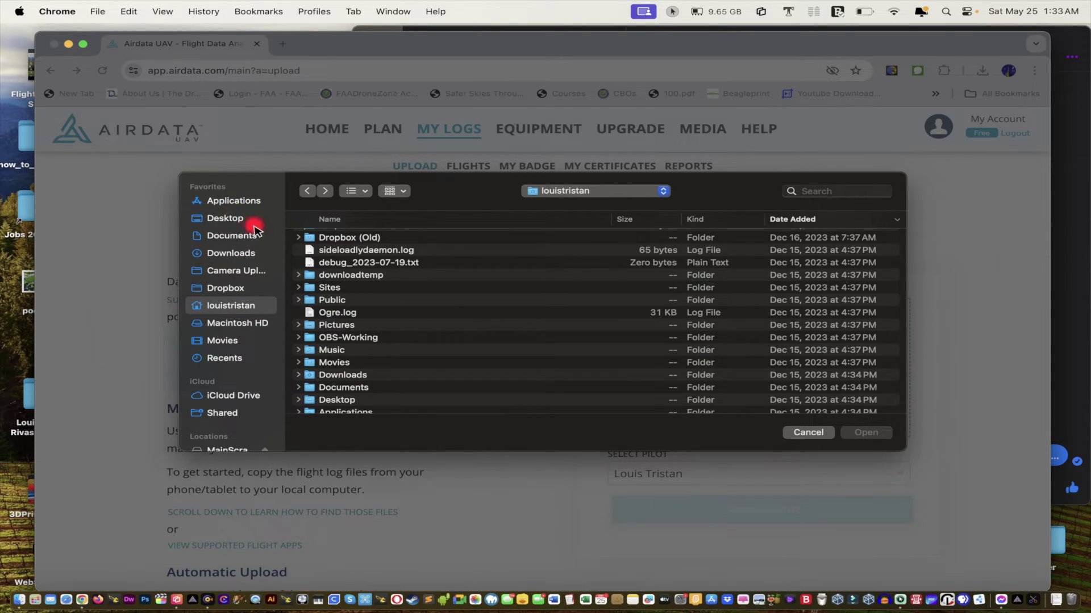
pyautogui.click(225, 219)
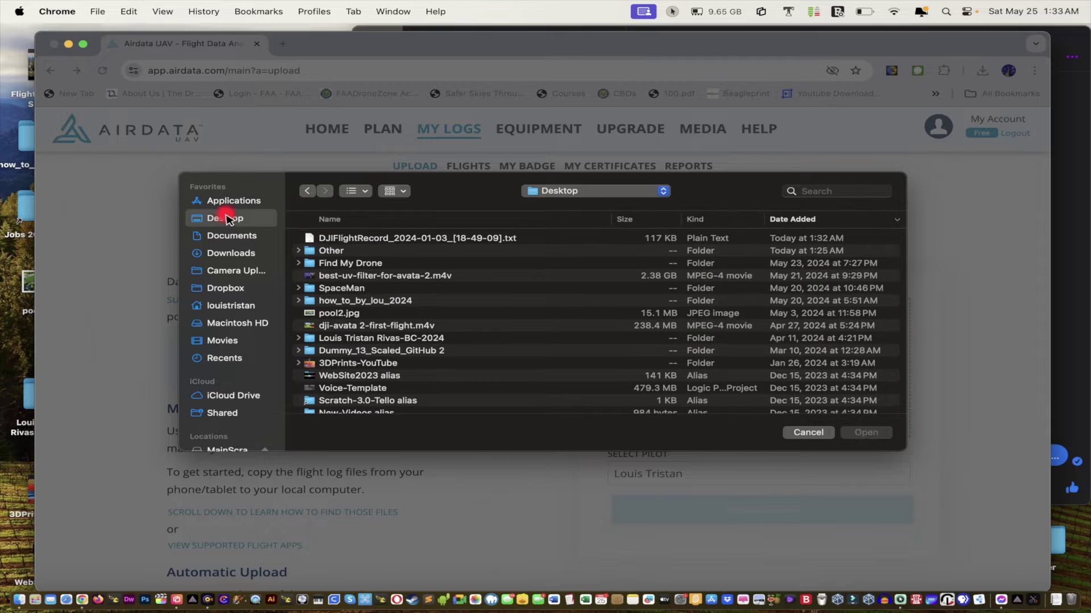
pyautogui.click(314, 238)
pyautogui.click(862, 432)
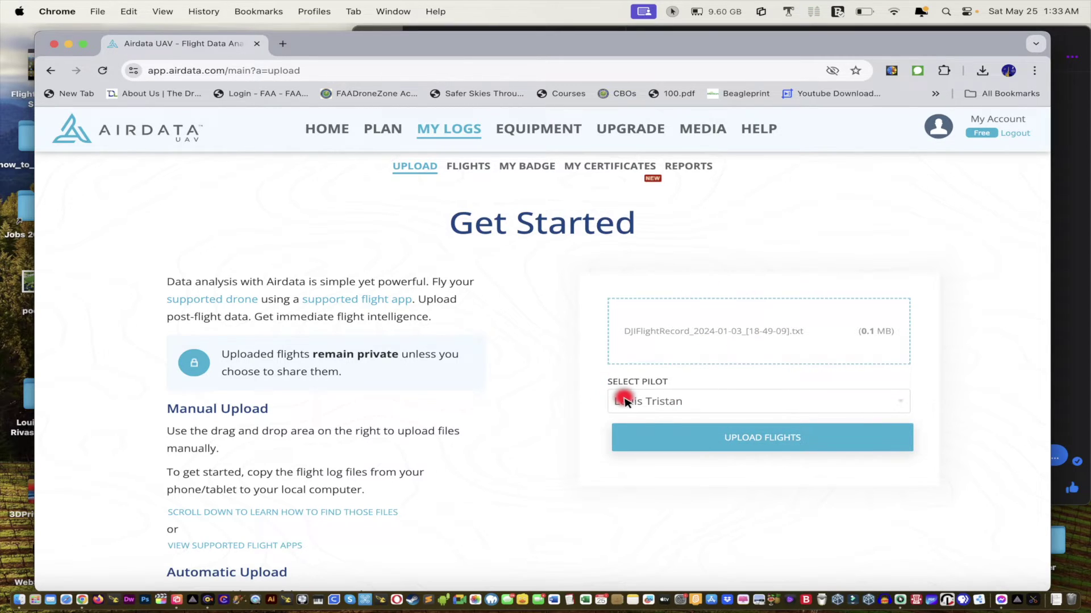
pyautogui.click(731, 444)
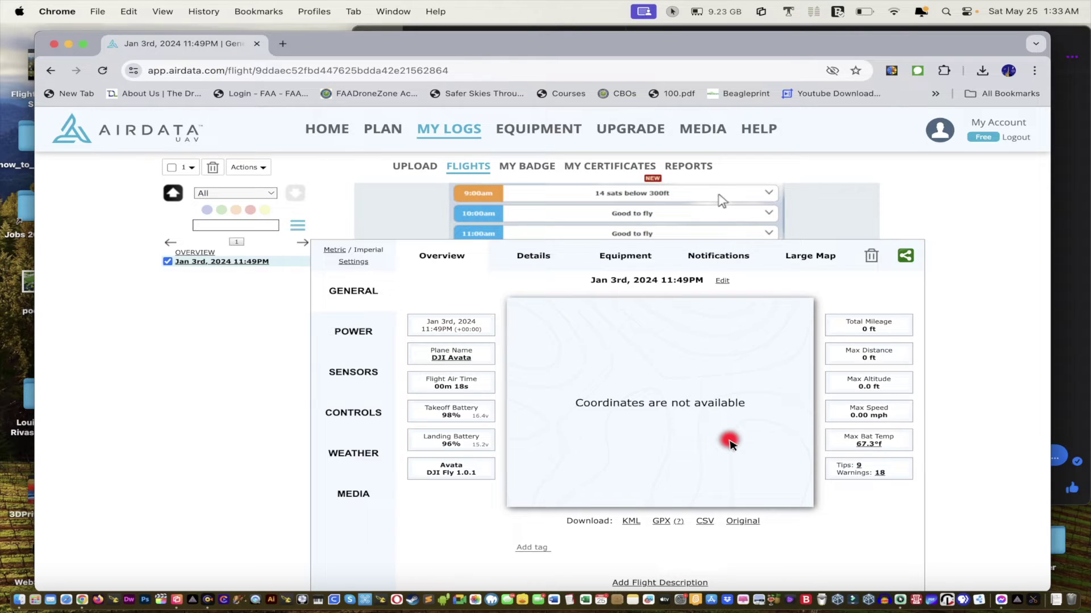
pyautogui.click(347, 291)
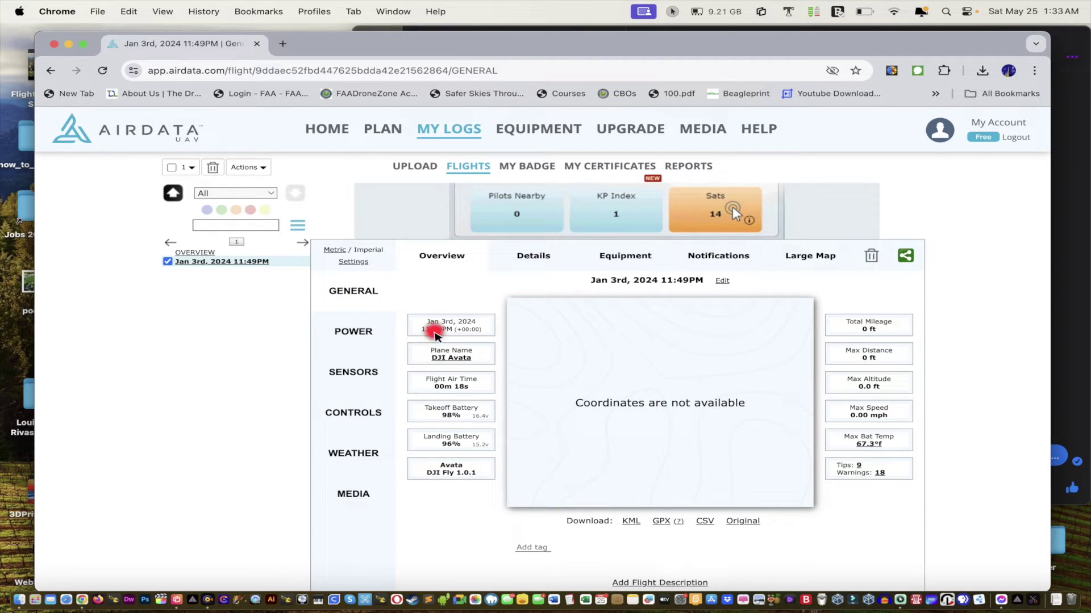
pyautogui.click(353, 331)
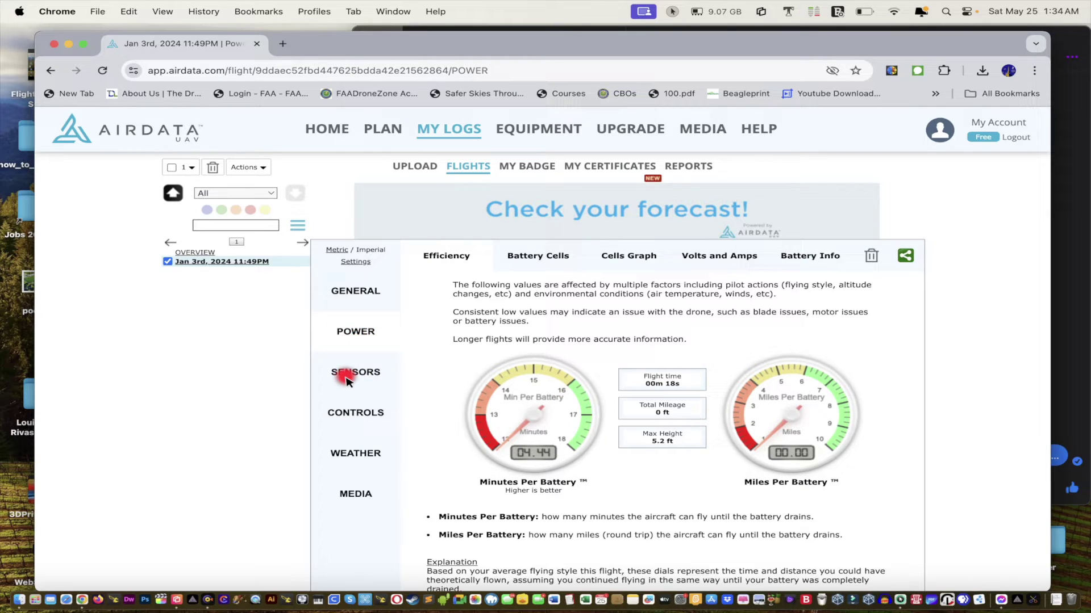
pyautogui.click(363, 289)
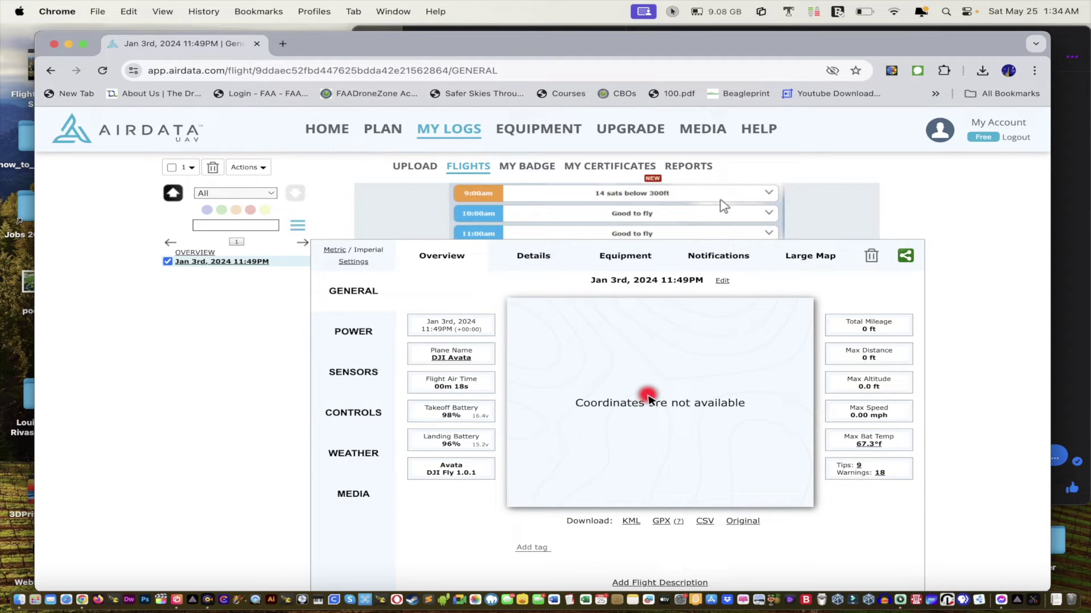
# Delete the Jan 3rd flight and re-upload DJIFlightRecord_2024-01-03_[18-49-09].txt from the Desktop
pyautogui.click(871, 256)
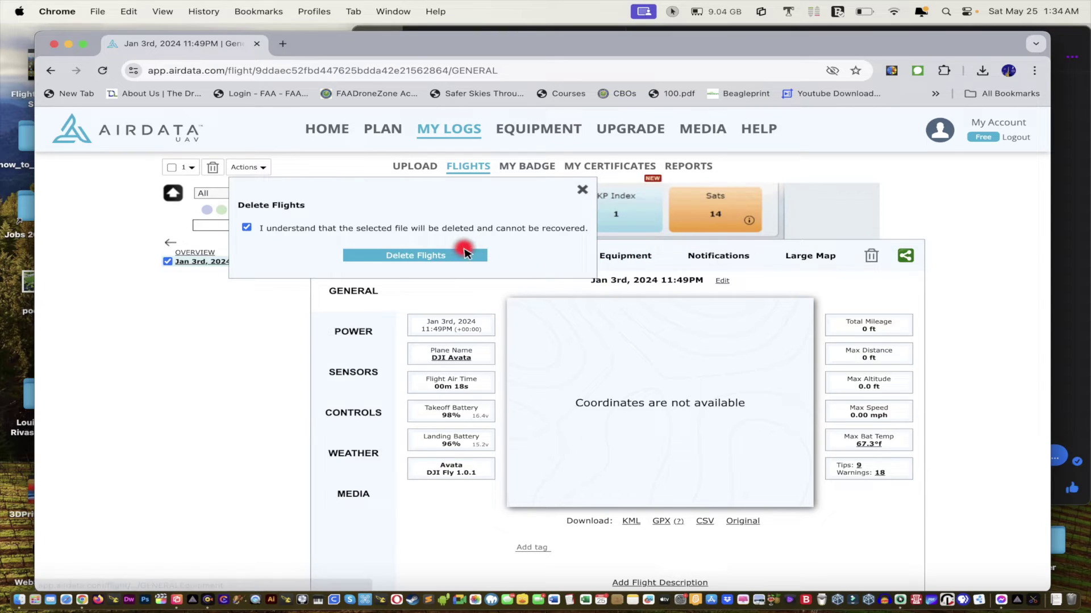
pyautogui.click(410, 255)
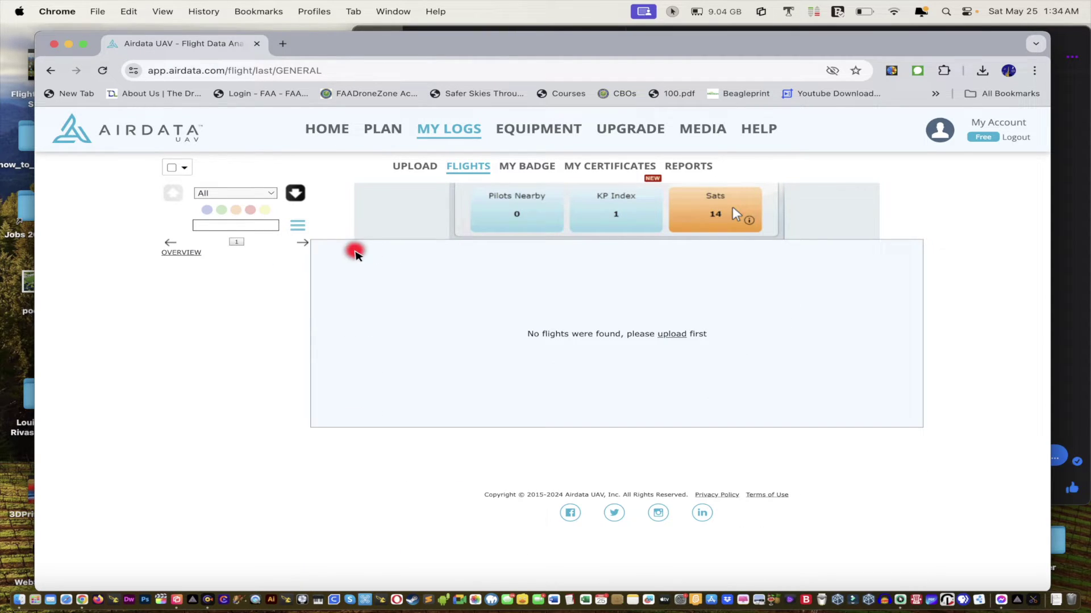
pyautogui.moveTo(383, 128)
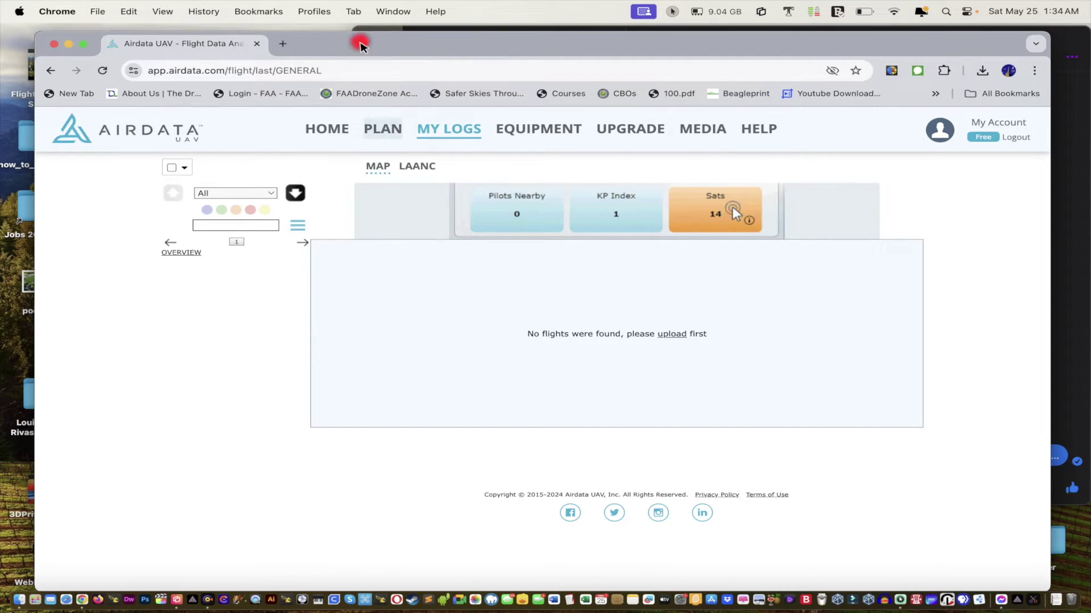
pyautogui.click(672, 334)
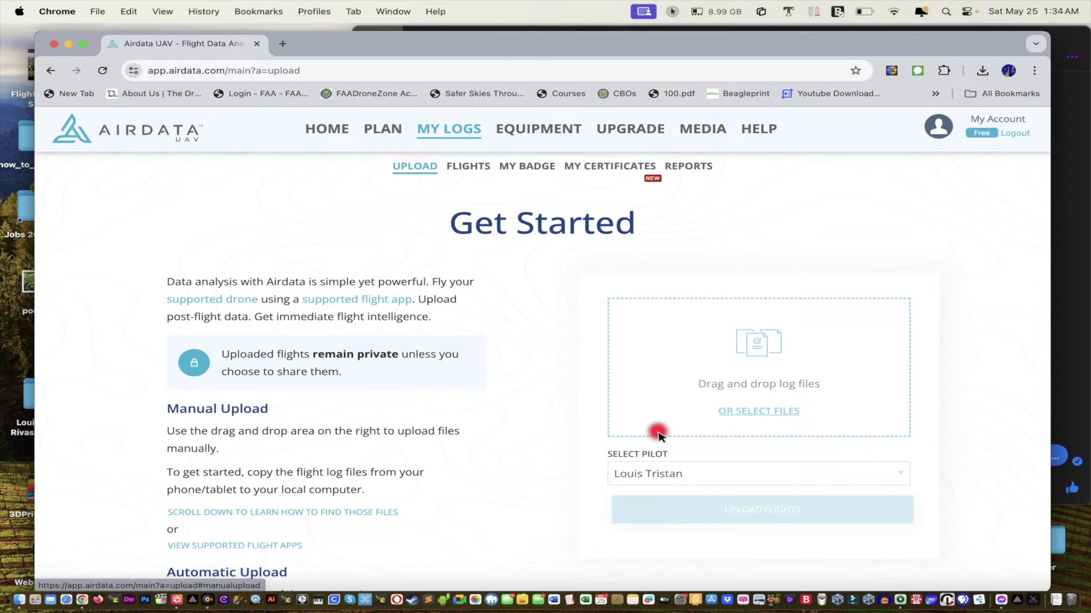
pyautogui.click(737, 412)
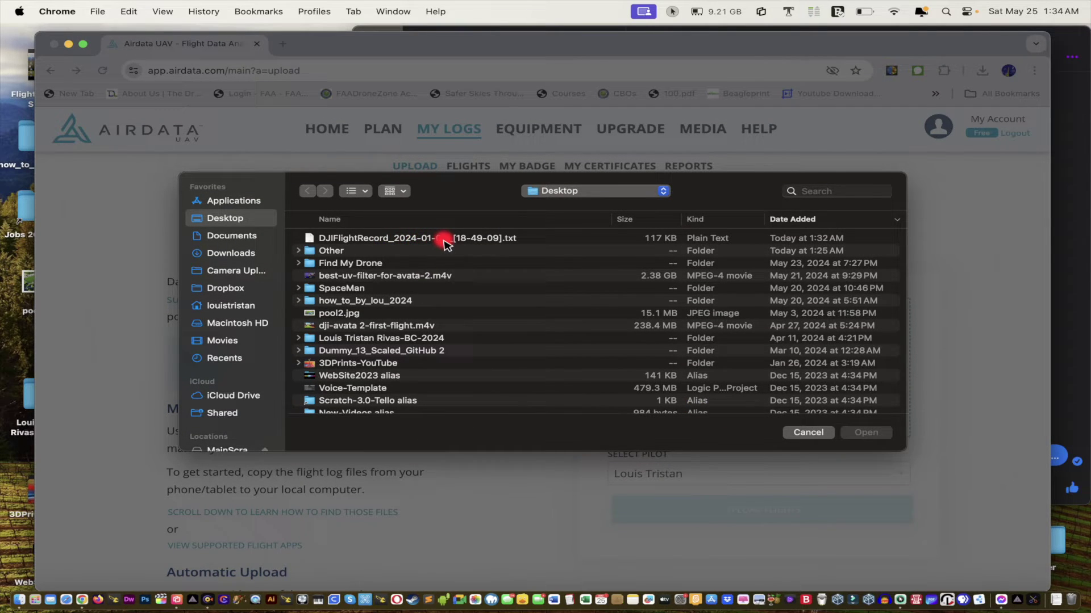
pyautogui.click(409, 239)
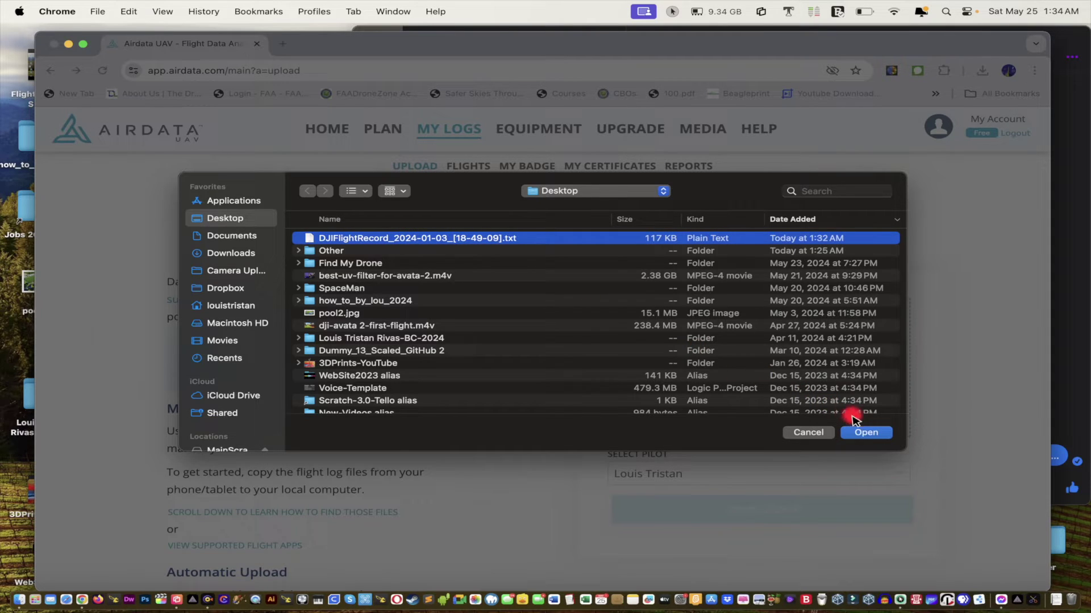
pyautogui.click(864, 433)
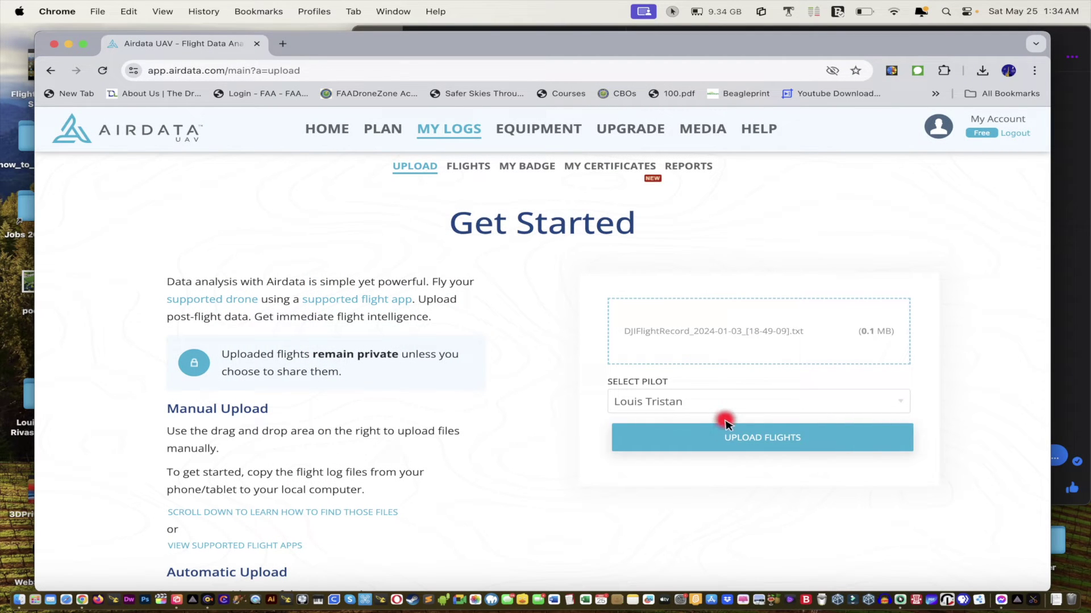
pyautogui.click(717, 441)
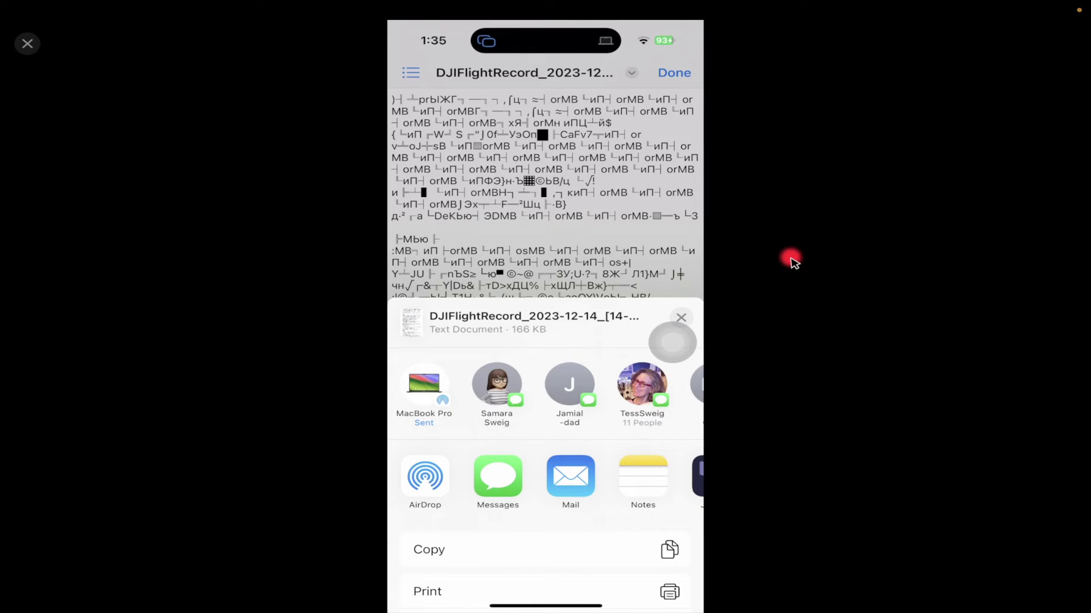
# Leave the iPhone mirror and start deleting the Jan 3rd flight in Airdata
pyautogui.press('super+q')
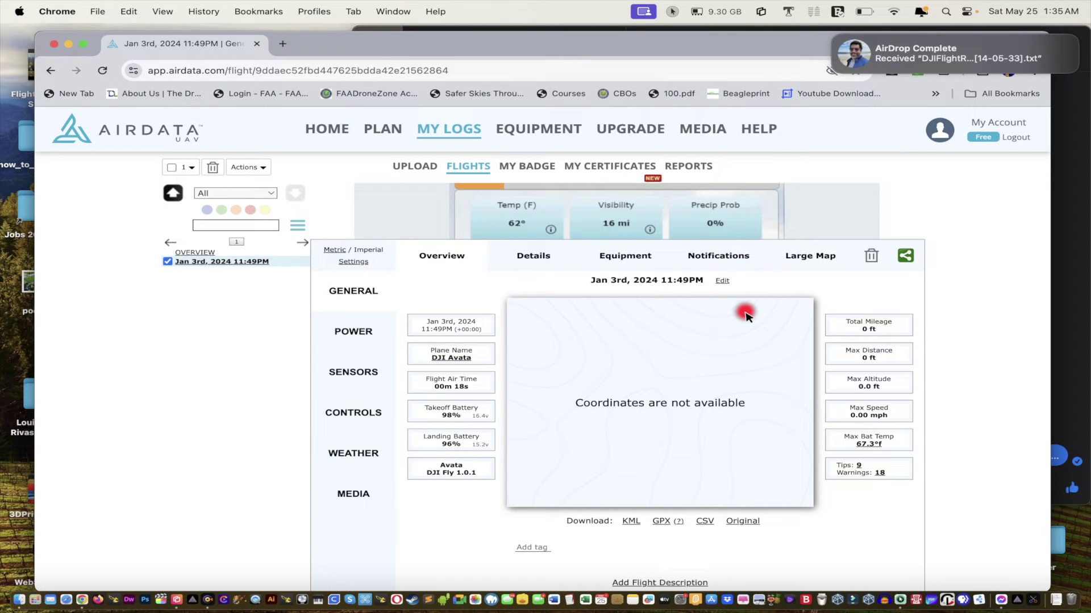
pyautogui.click(871, 256)
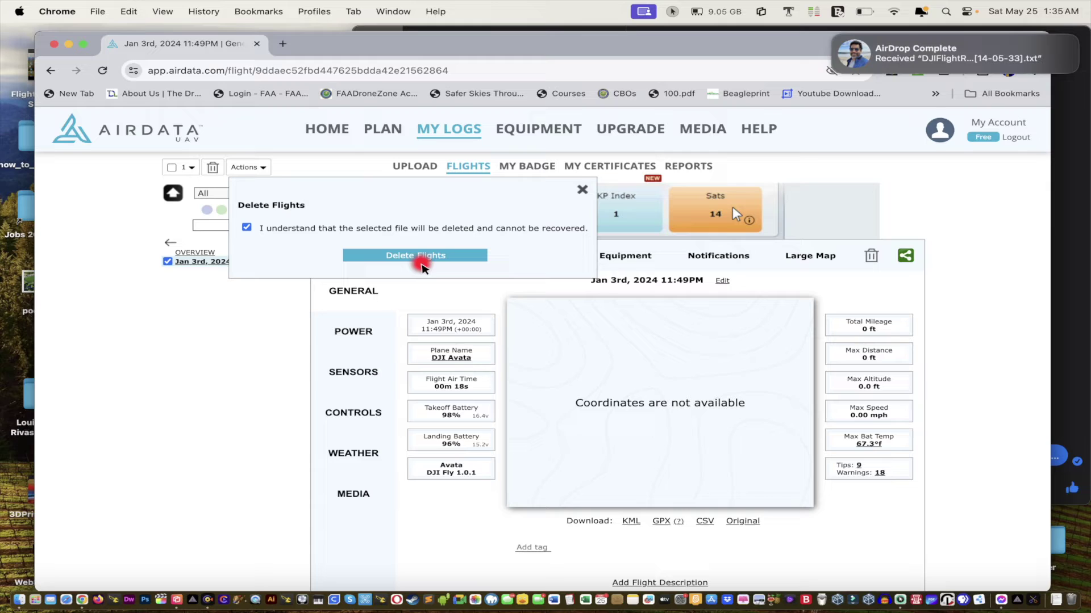
# Confirm deleting the Jan 3rd flight and upload DJIFlightRecord_2023-12-14_[14-05-33].txt from Downloads
pyautogui.click(421, 256)
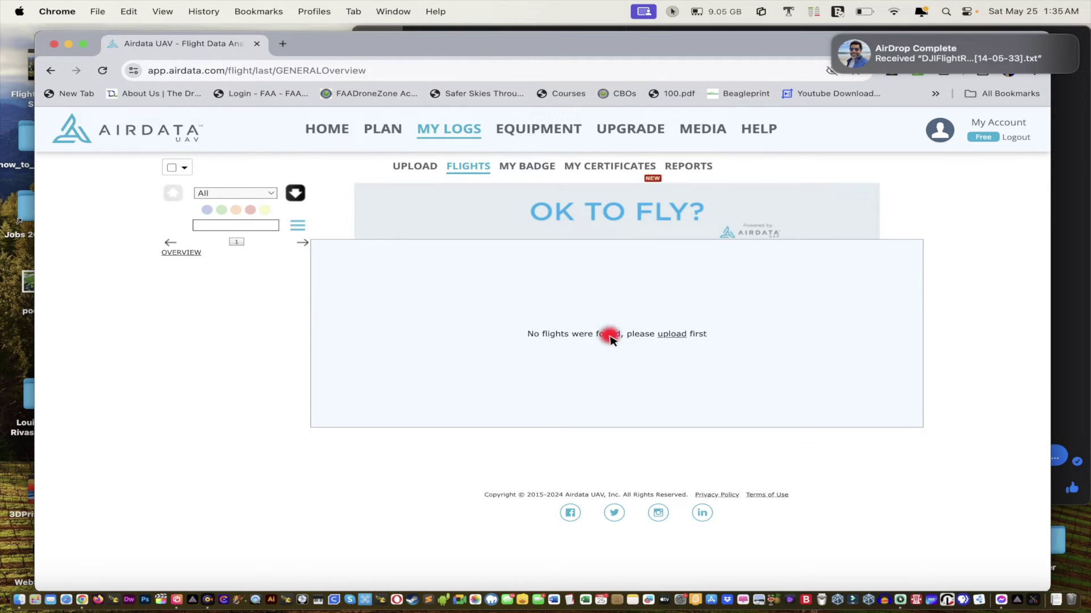
pyautogui.click(673, 334)
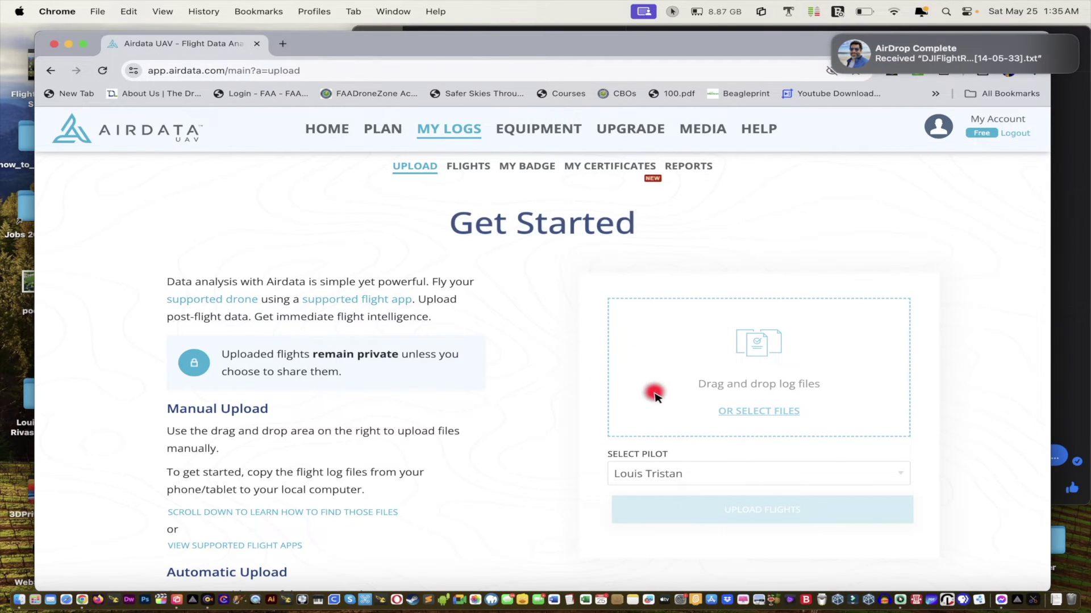
pyautogui.click(746, 410)
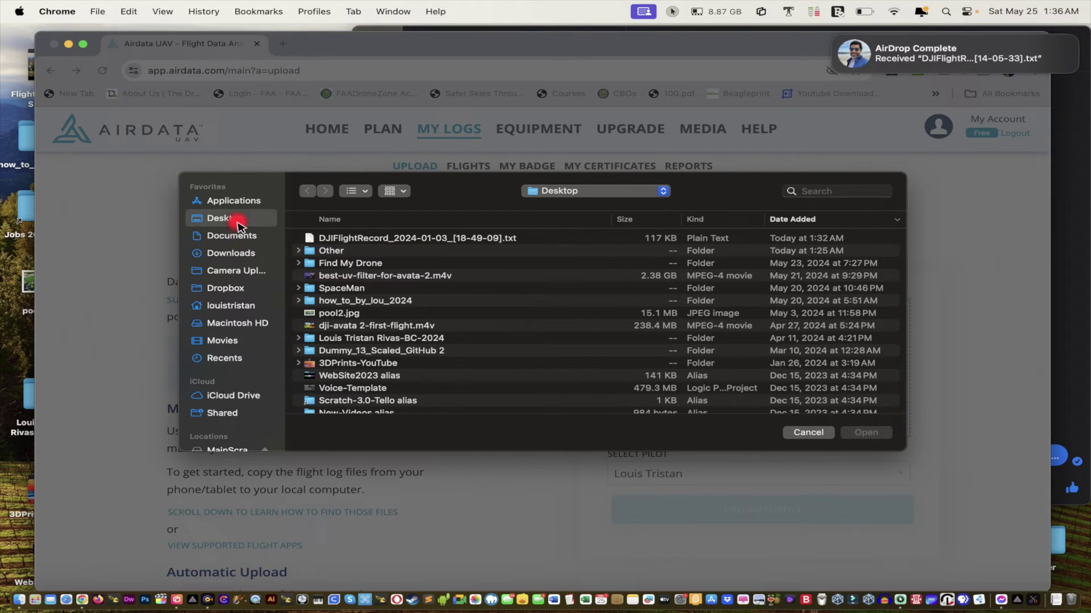
pyautogui.click(231, 253)
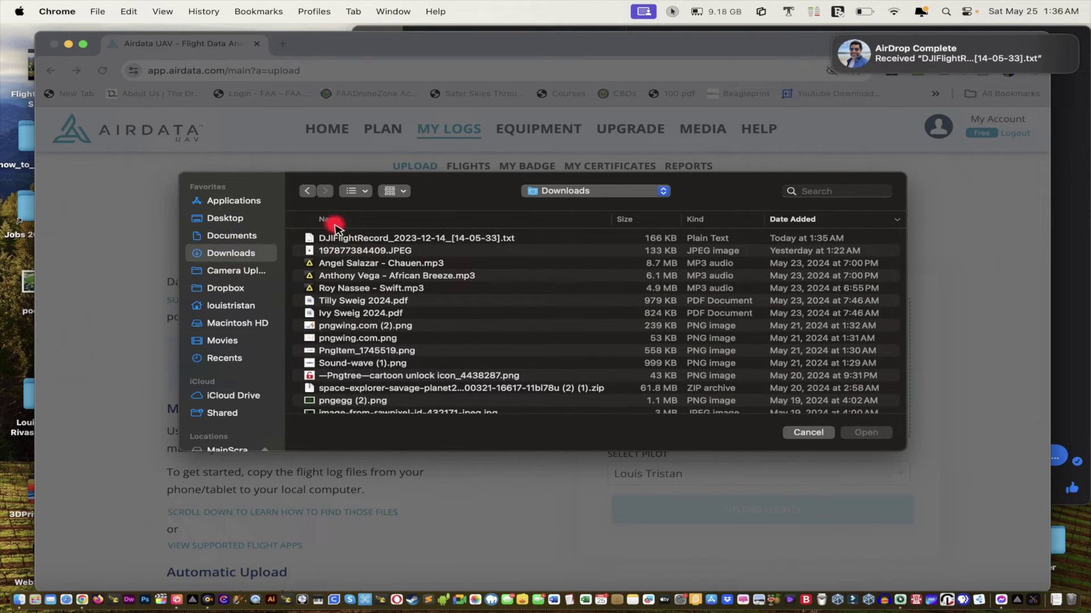
pyautogui.click(321, 238)
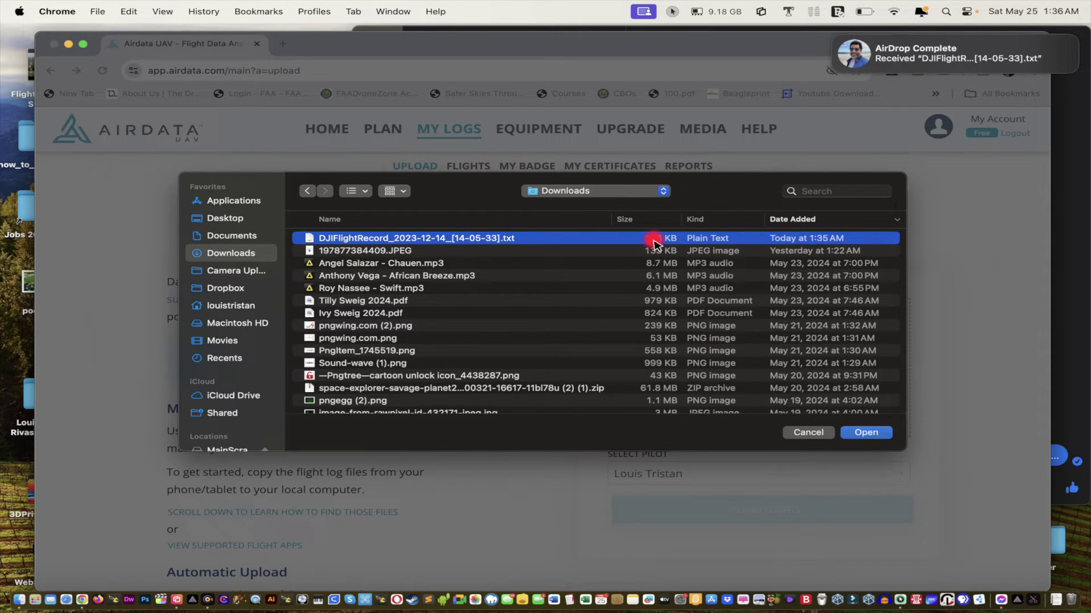
pyautogui.click(862, 433)
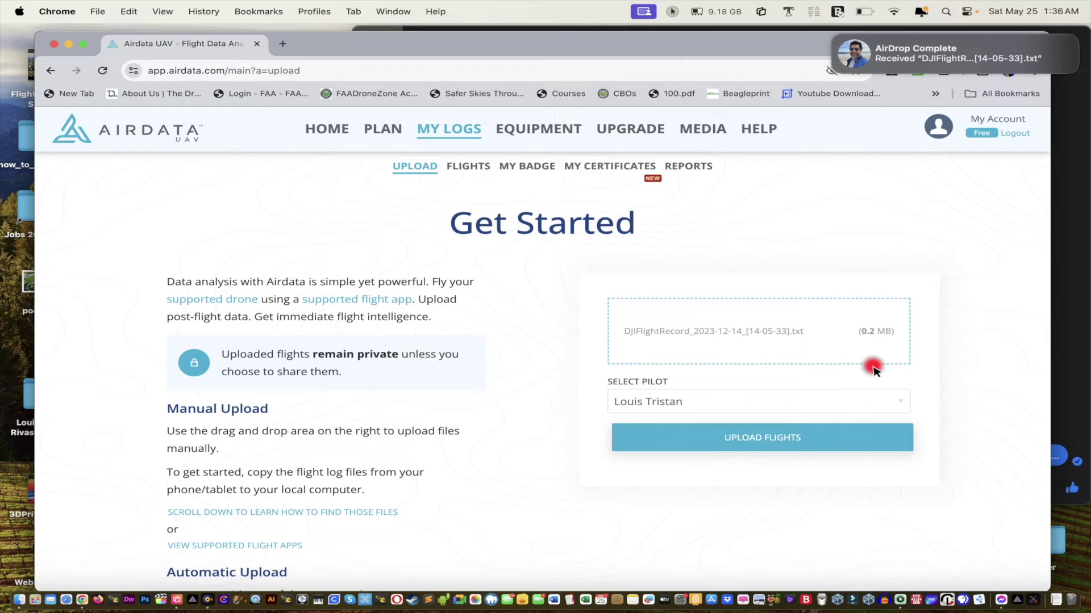
pyautogui.click(760, 437)
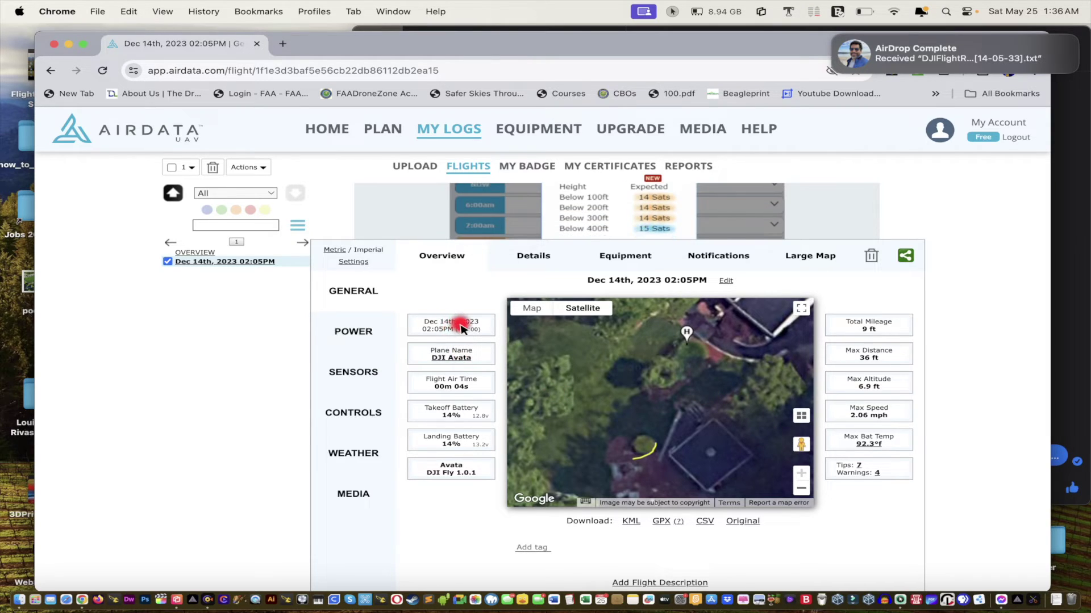
# Review the Dec 14 flight's General, Power, Sensors and Controls pages, ending on the Overview map
pyautogui.click(347, 291)
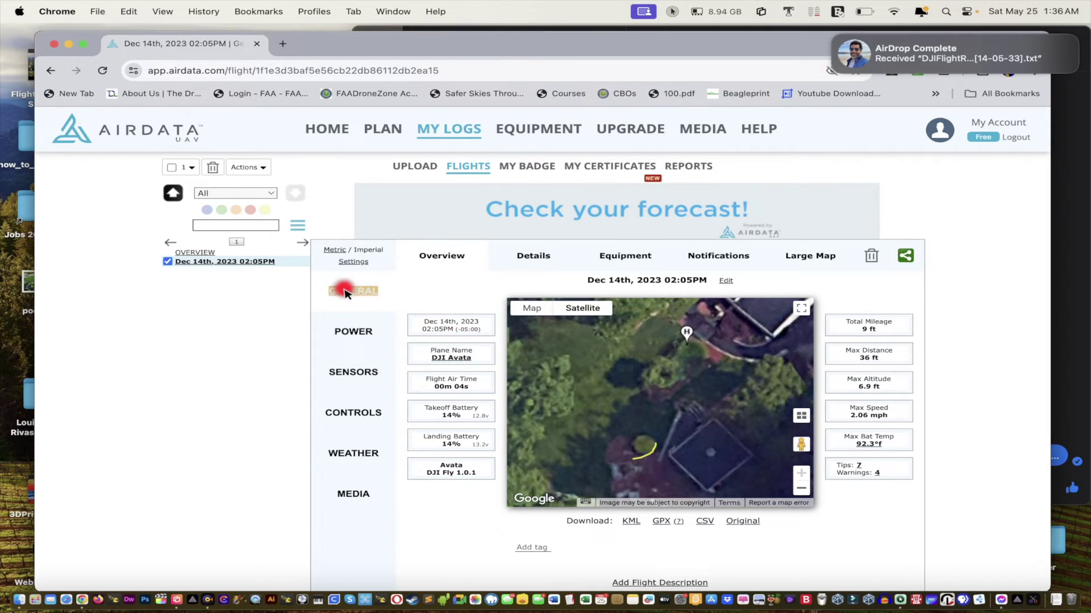
pyautogui.click(362, 332)
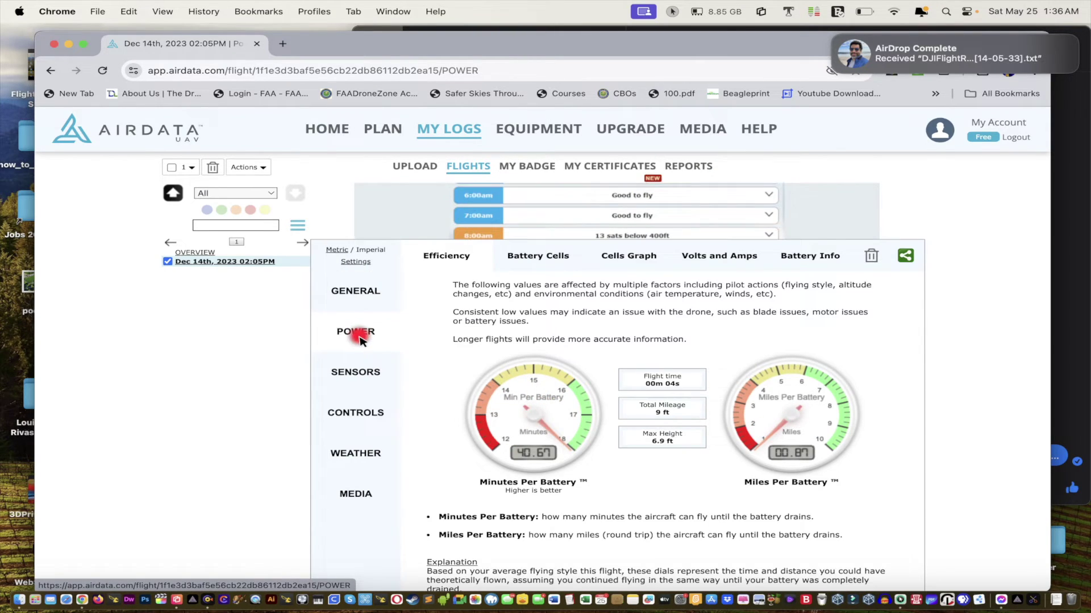
pyautogui.click(347, 370)
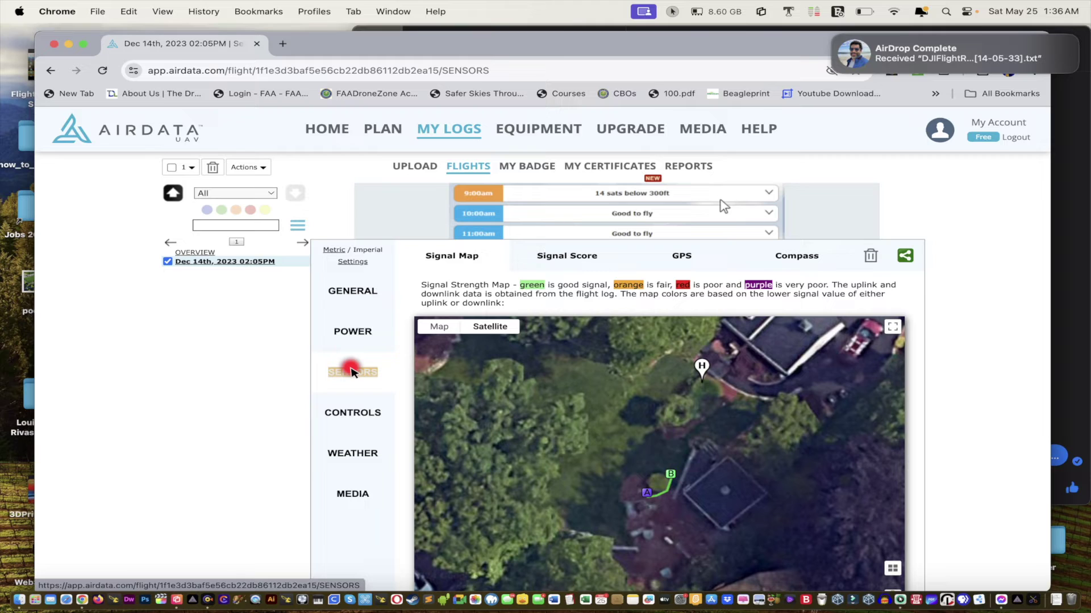
pyautogui.scroll(-2, 353, 369)
pyautogui.click(350, 351)
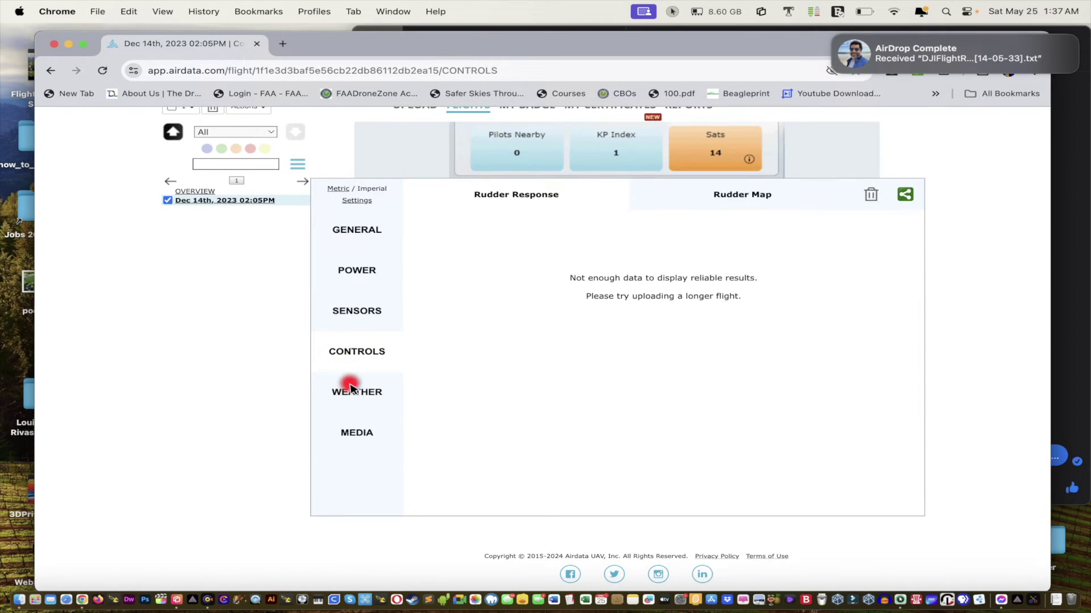
pyautogui.click(359, 233)
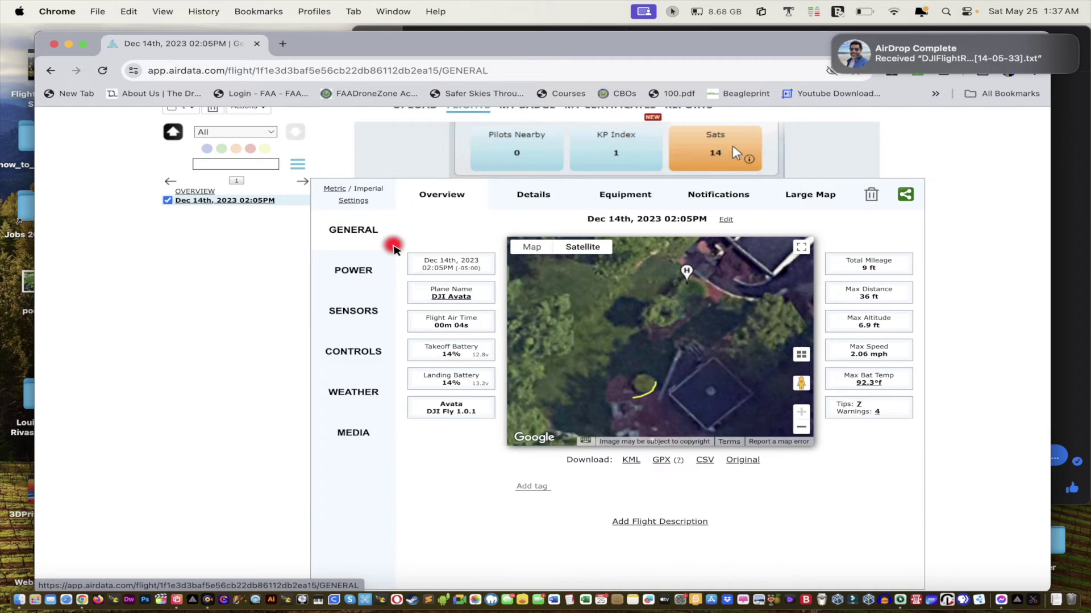
pyautogui.click(457, 196)
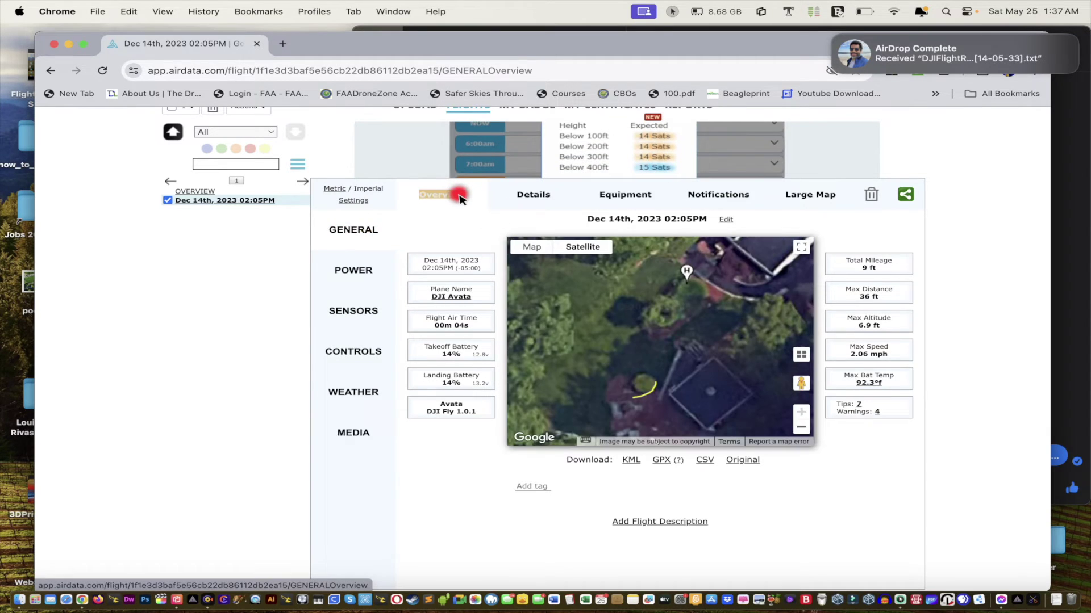
pyautogui.click(537, 195)
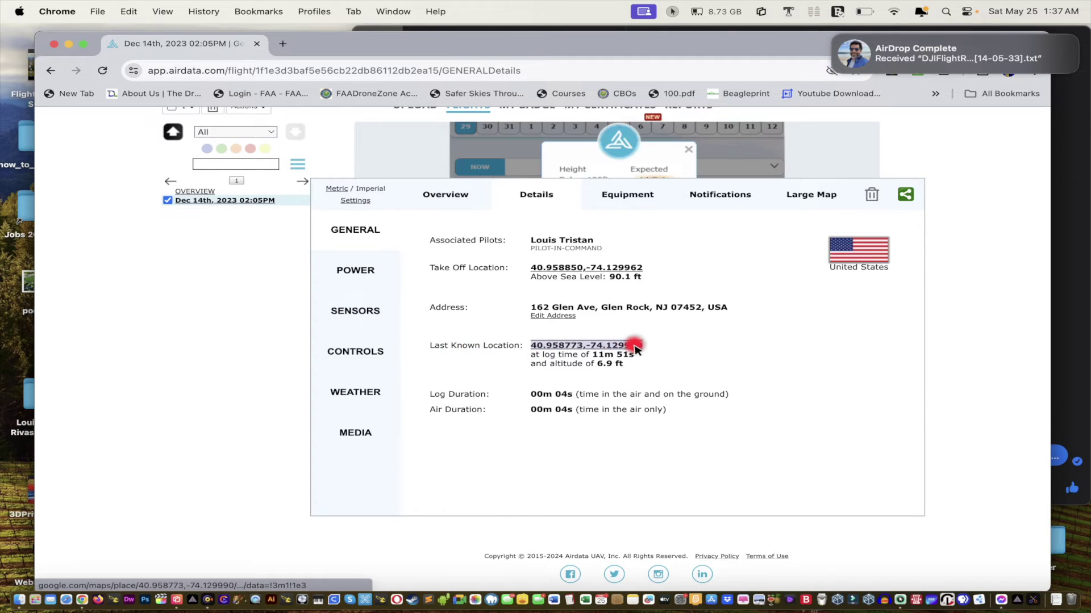
pyautogui.click(575, 346)
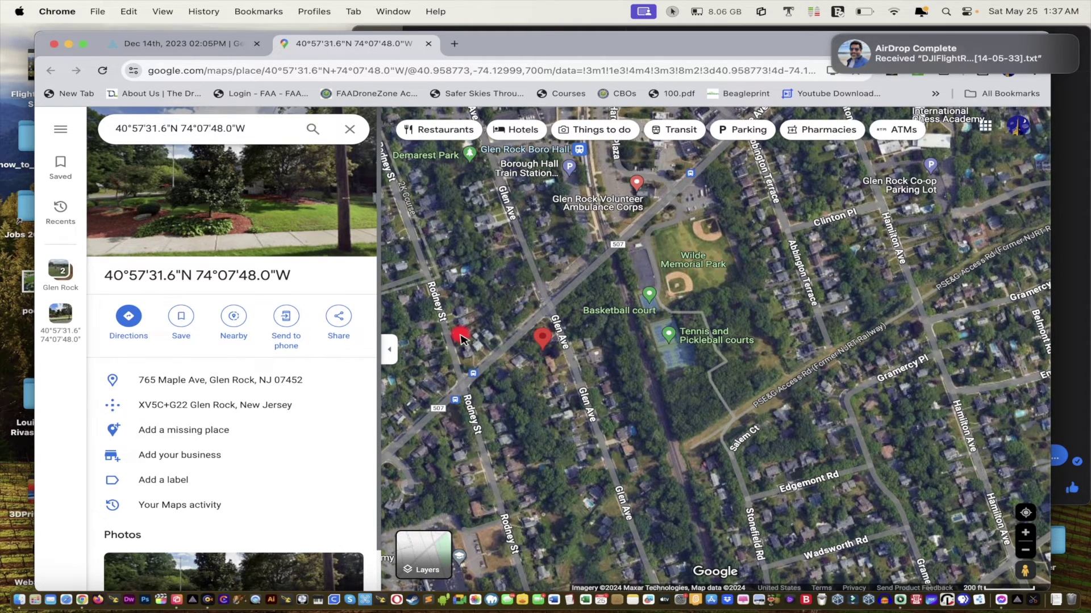
# Highlight the 40.95877, -74.12999 coordinates, zoom in on the tennis courts, and start directions there
pyautogui.moveTo(114, 277); pyautogui.dragTo(294, 284)
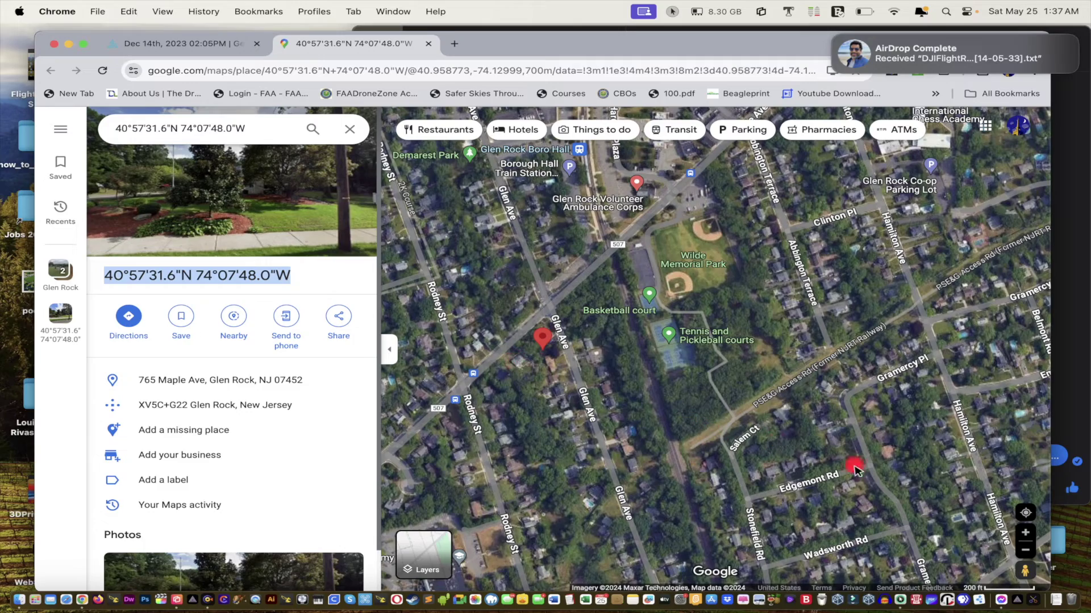
pyautogui.click(1027, 534)
pyautogui.click(1027, 534)
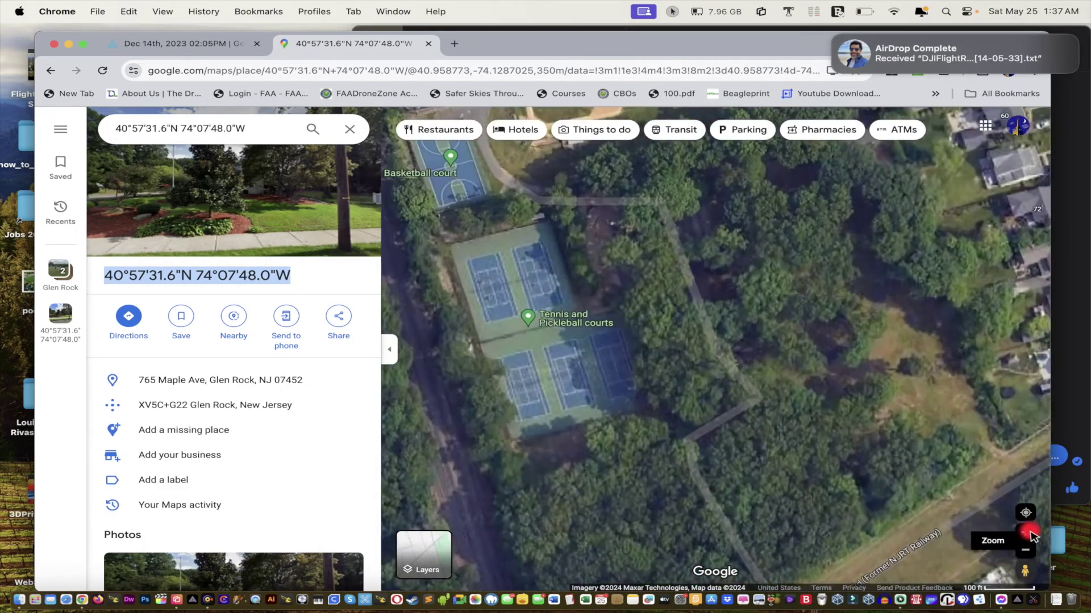
pyautogui.click(1027, 533)
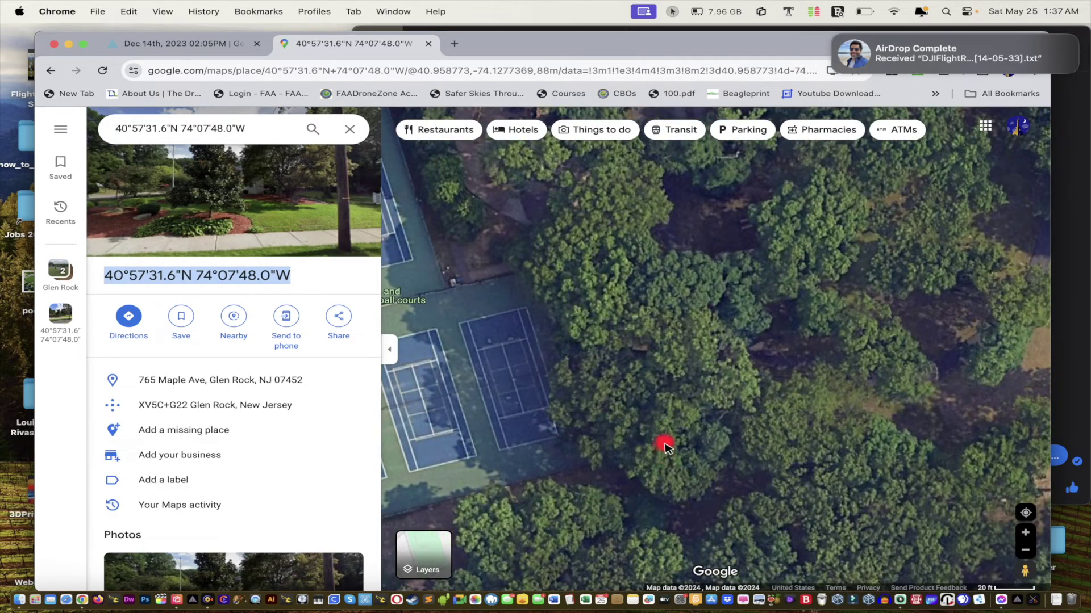
pyautogui.moveTo(665, 446); pyautogui.dragTo(792, 440)
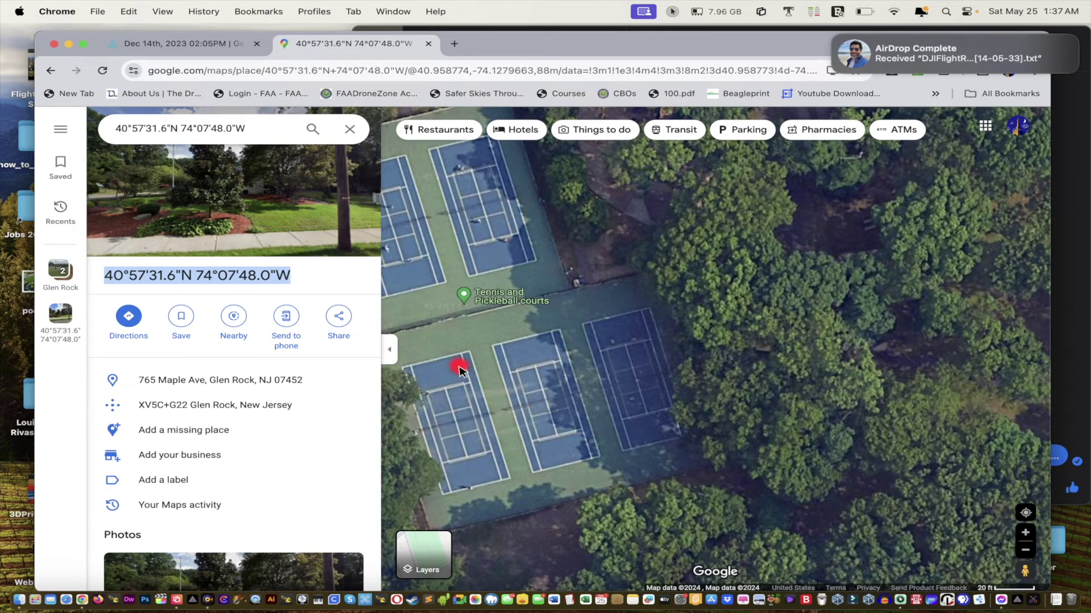
pyautogui.click(134, 320)
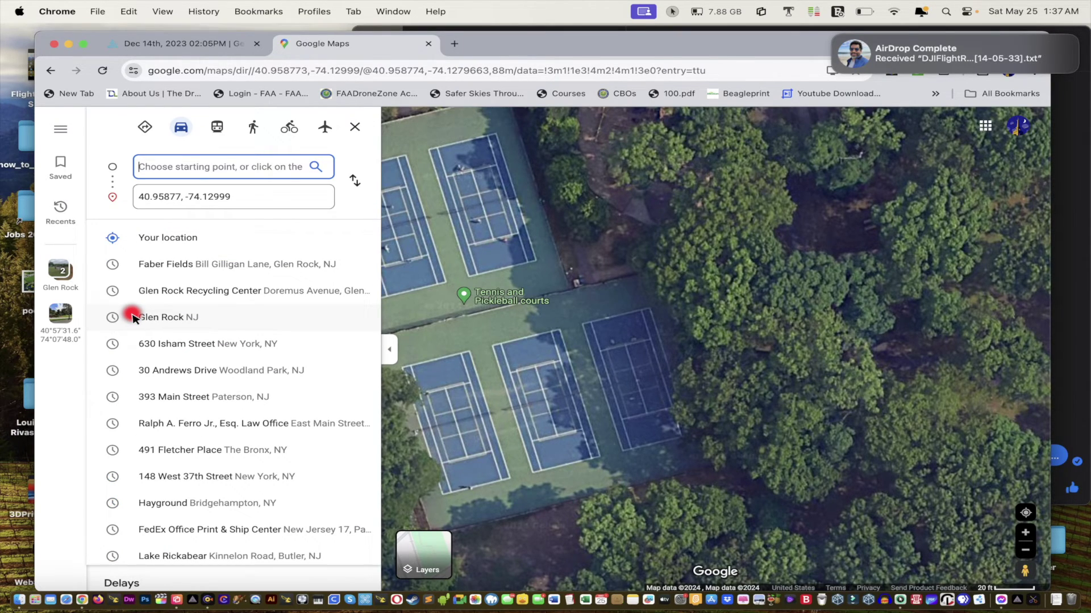
# Switch the route to walking directions
pyautogui.scroll(-5, 226, 326)
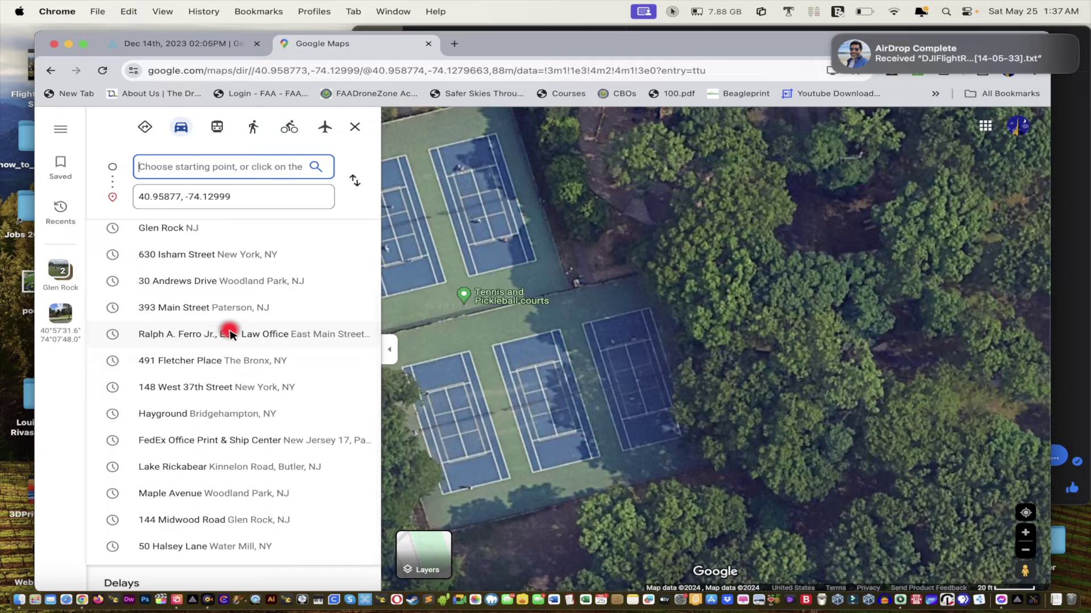
pyautogui.scroll(5, 227, 329)
pyautogui.click(254, 127)
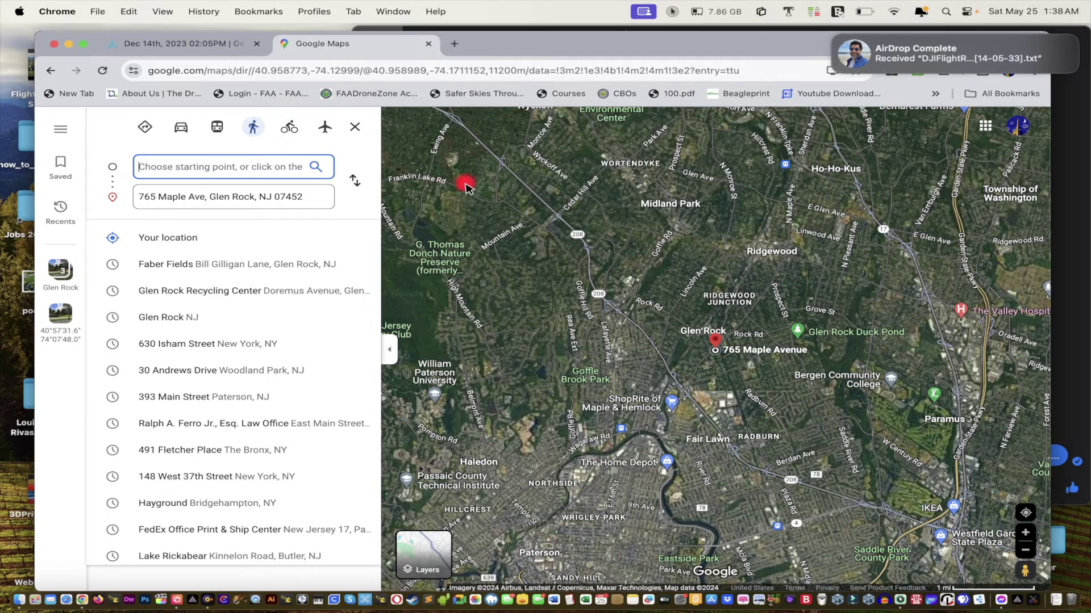
pyautogui.click(1025, 533)
pyautogui.click(1026, 533)
pyautogui.click(1026, 532)
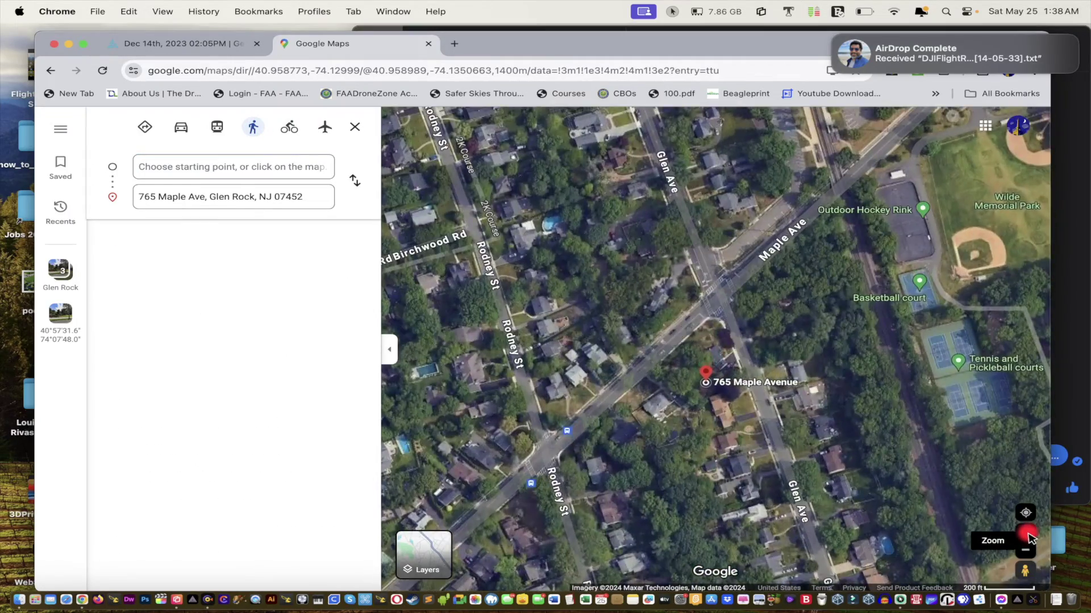
pyautogui.click(1026, 532)
pyautogui.click(1026, 533)
pyautogui.click(1026, 533)
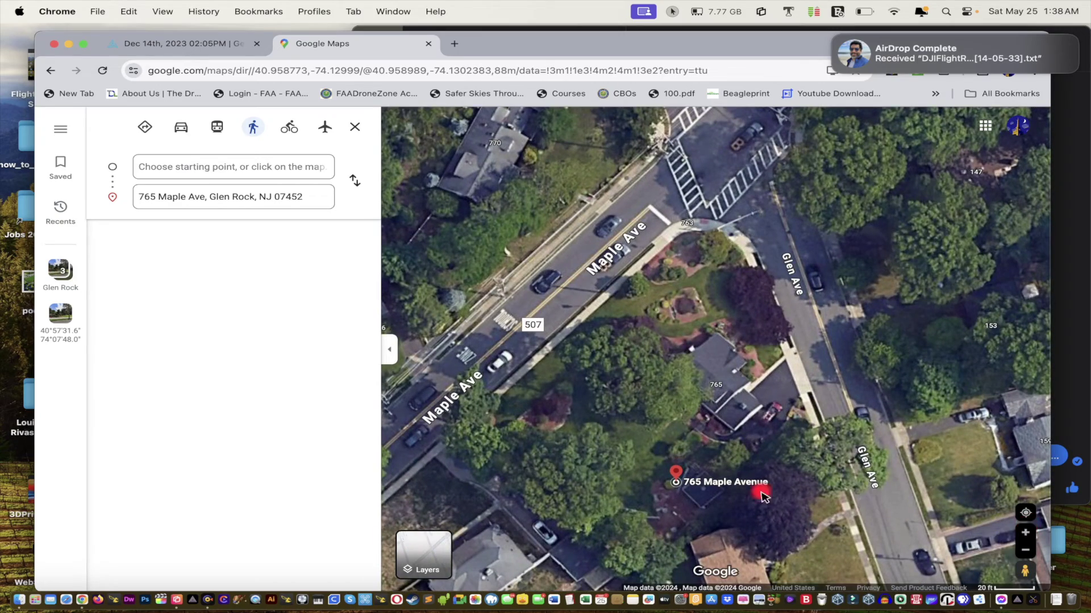
pyautogui.moveTo(768, 460); pyautogui.dragTo(863, 514)
pyautogui.click(812, 439)
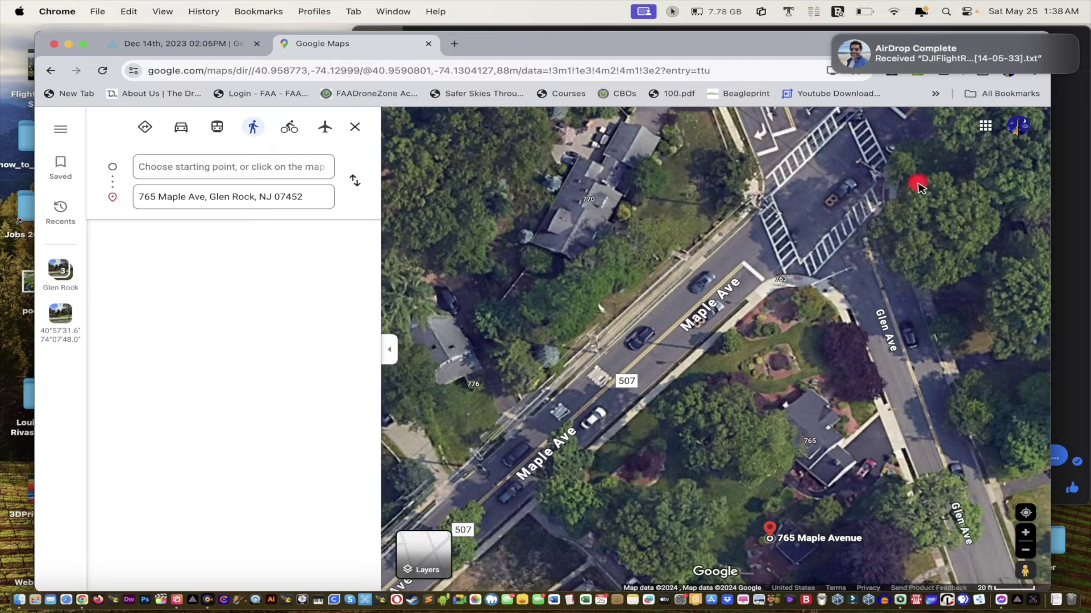
pyautogui.click(835, 39)
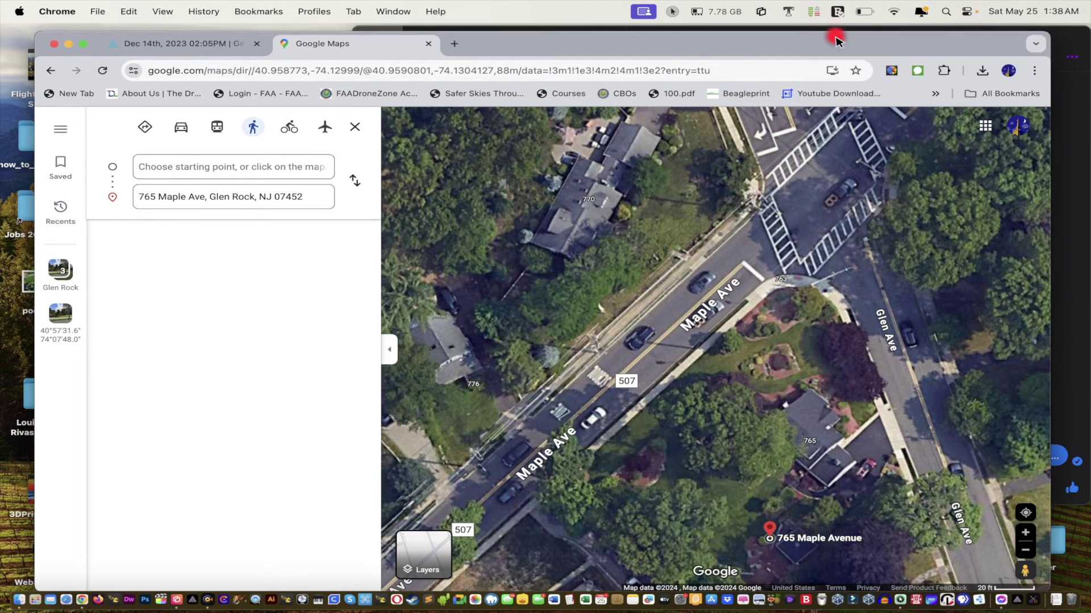
# Back in Airdata, view the flight's Equipment, then its Notifications with the satellite map
pyautogui.click(170, 45)
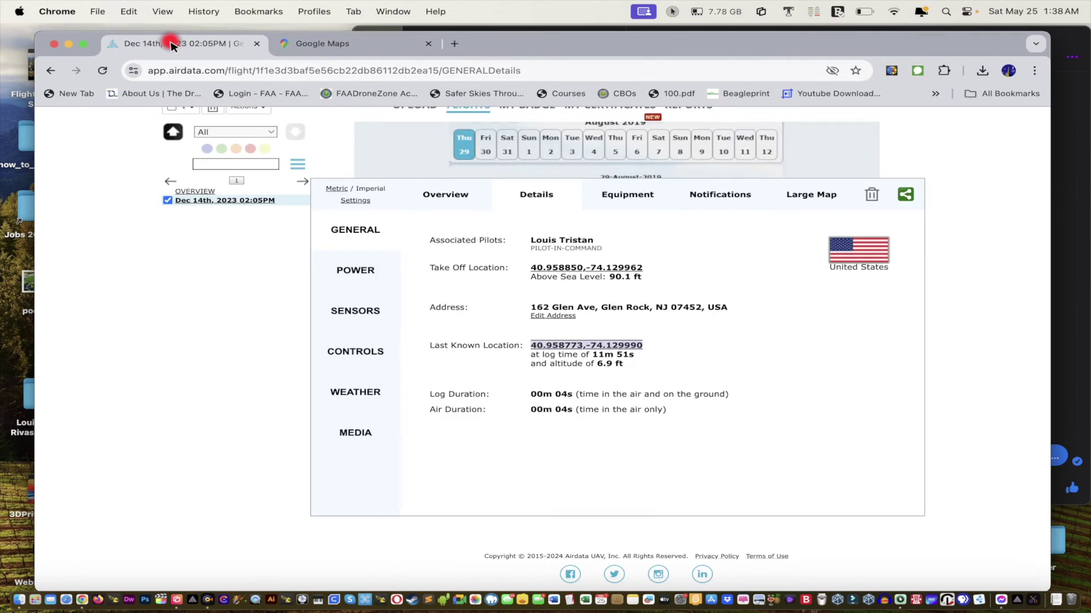
pyautogui.click(635, 197)
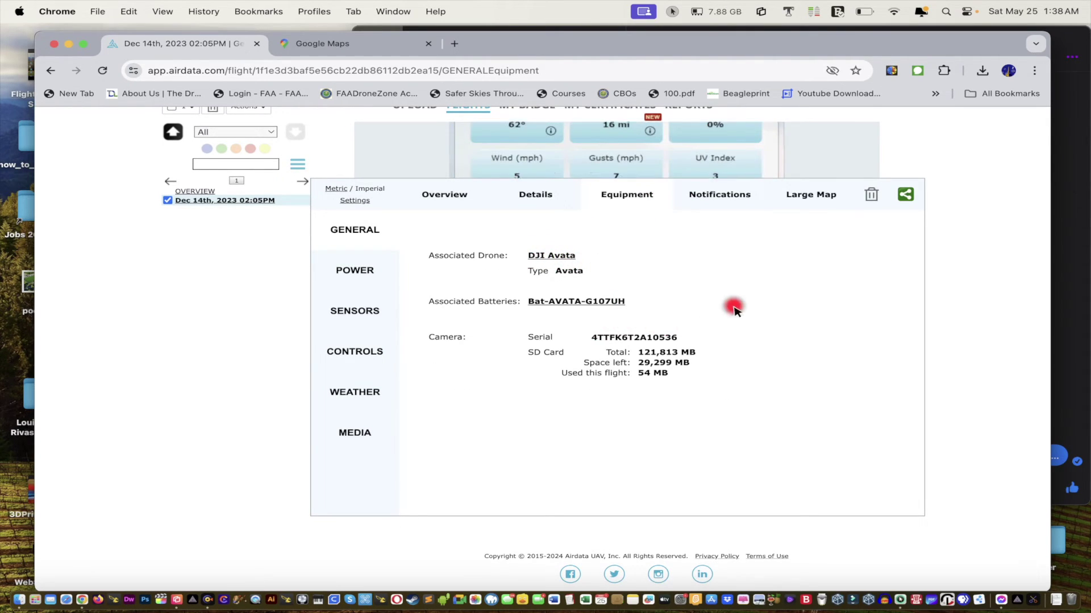
pyautogui.click(720, 195)
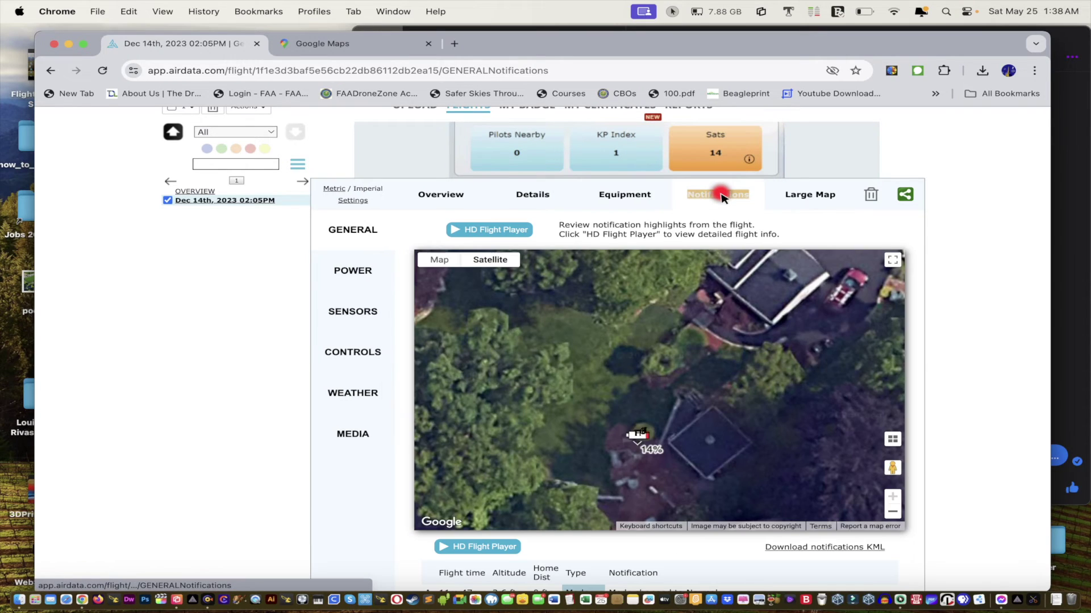
pyautogui.click(745, 195)
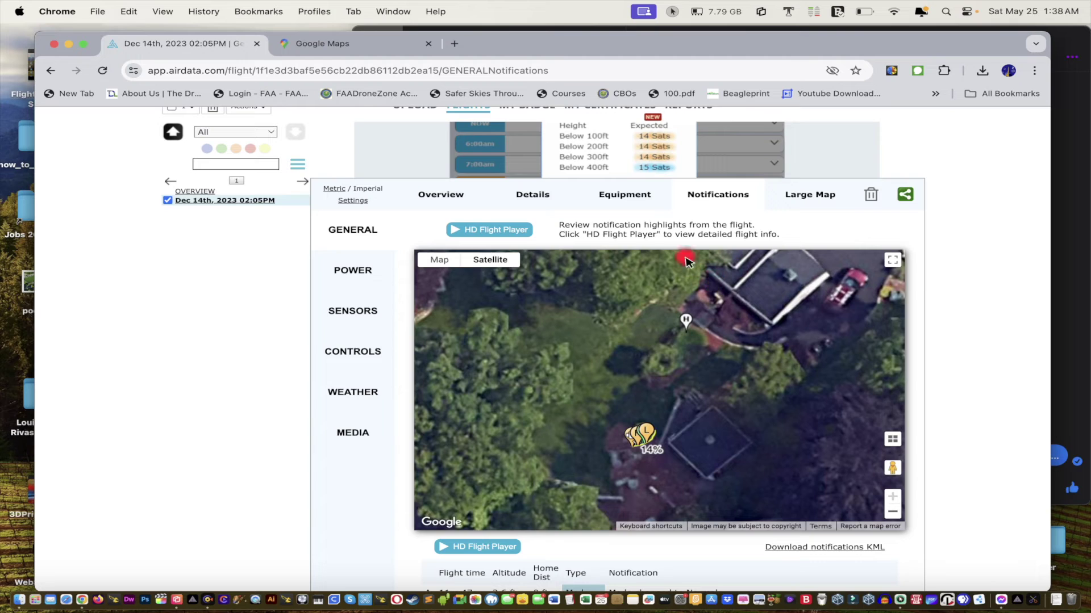
# Open the HD Flight Player and scroll through its telemetry table
pyautogui.click(492, 230)
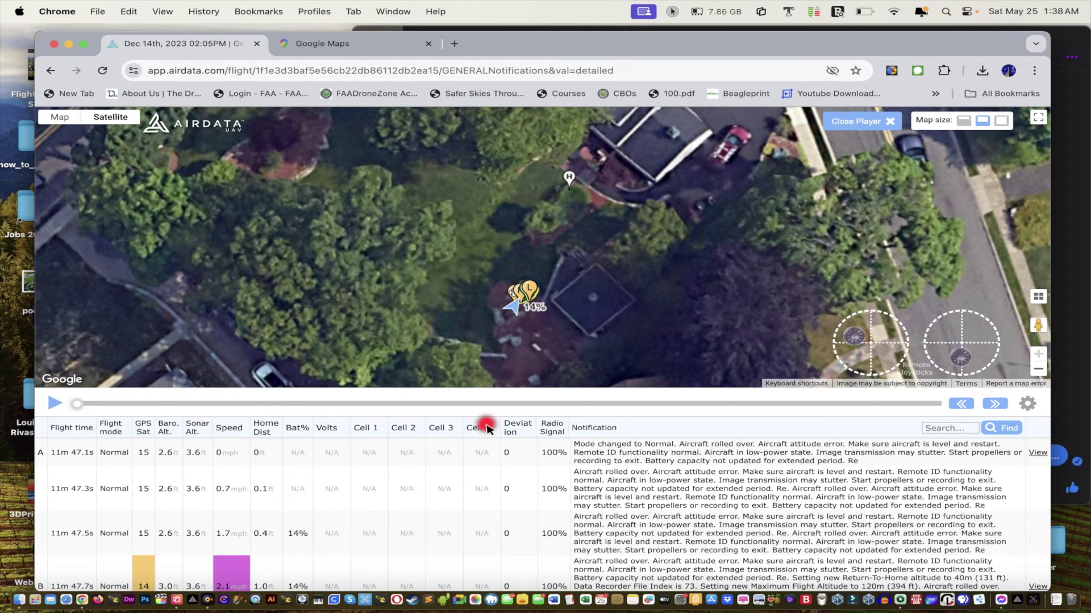
pyautogui.scroll(-1, 474, 440)
pyautogui.scroll(1, 475, 443)
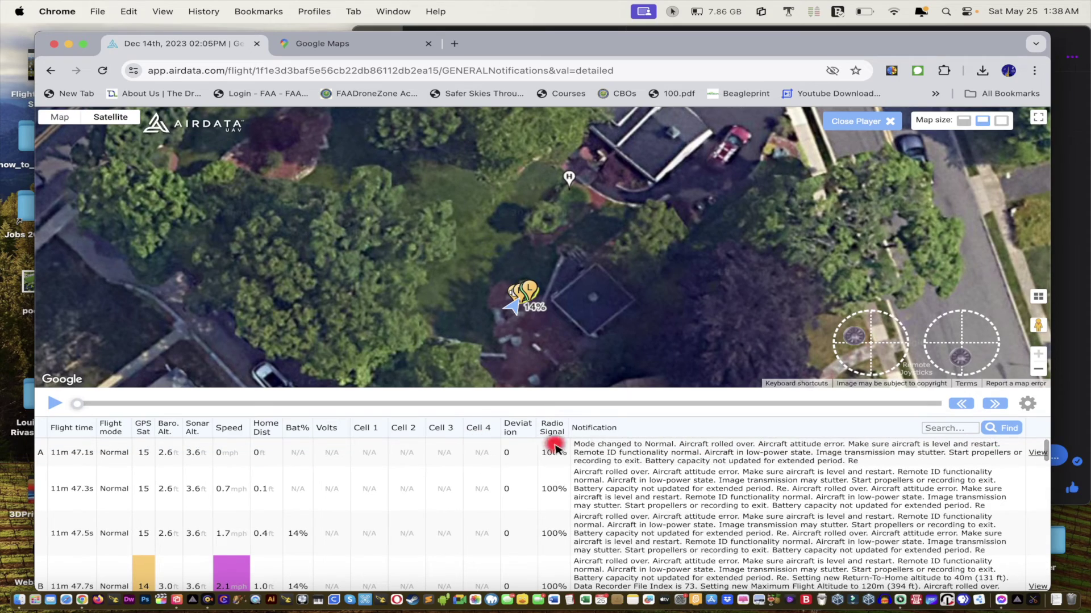
pyautogui.scroll(-1, 629, 454)
pyautogui.scroll(-10, 629, 454)
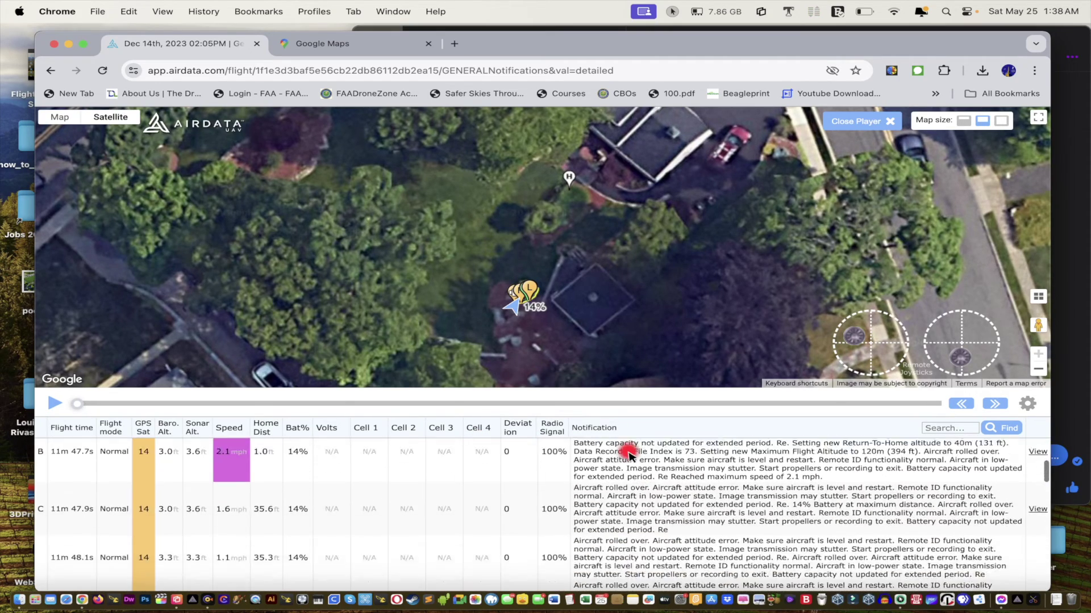
pyautogui.scroll(-3, 629, 454)
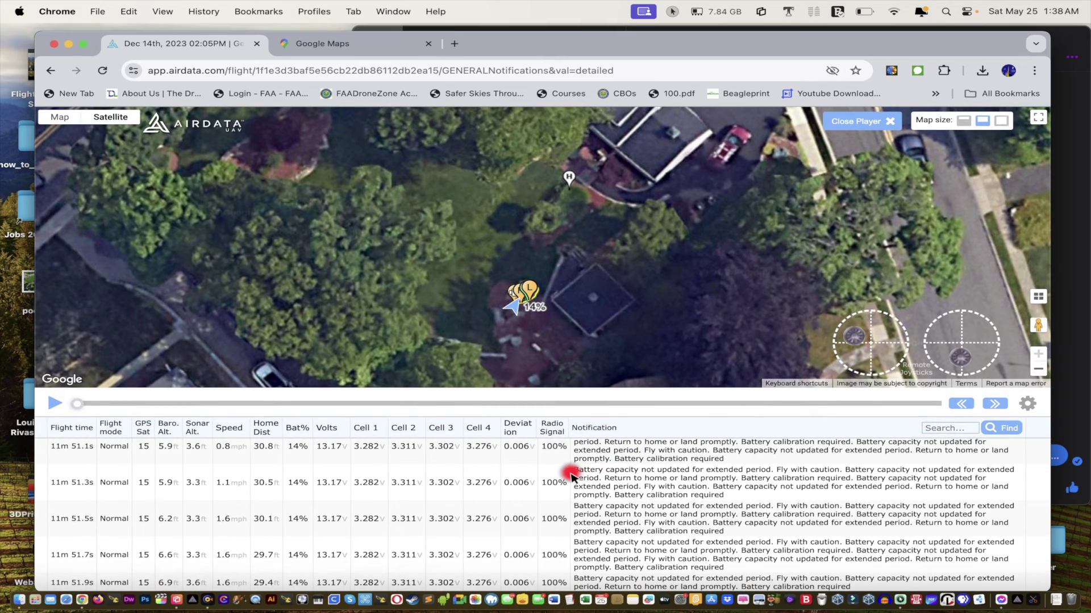
pyautogui.scroll(15, 568, 475)
pyautogui.scroll(-3, 569, 471)
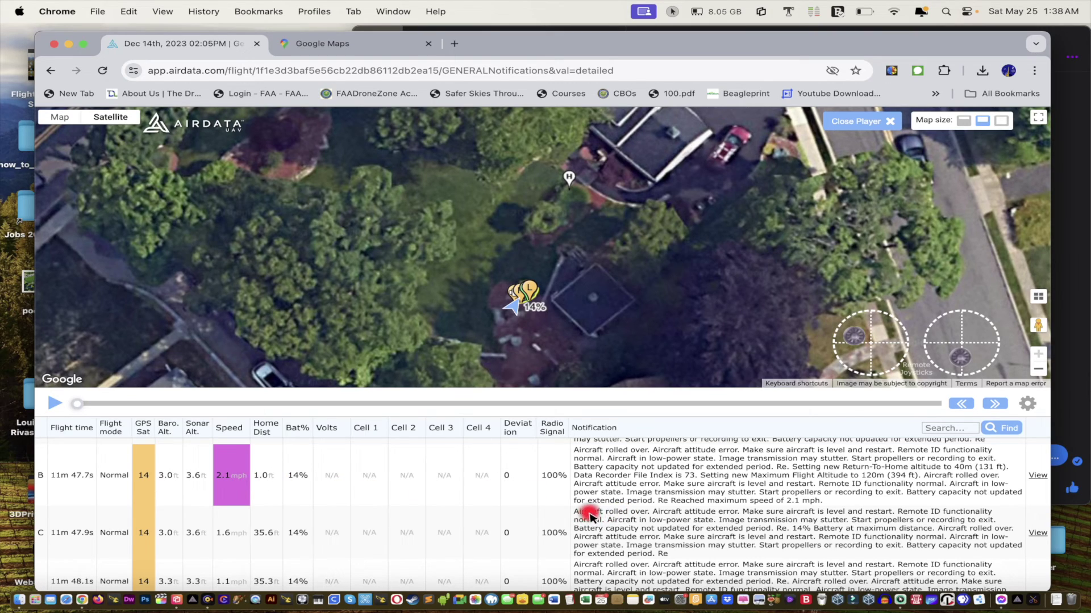
# Play the replay, dismiss the battery warning, and rewind to about 11m 47s
pyautogui.moveTo(591, 516); pyautogui.dragTo(752, 550)
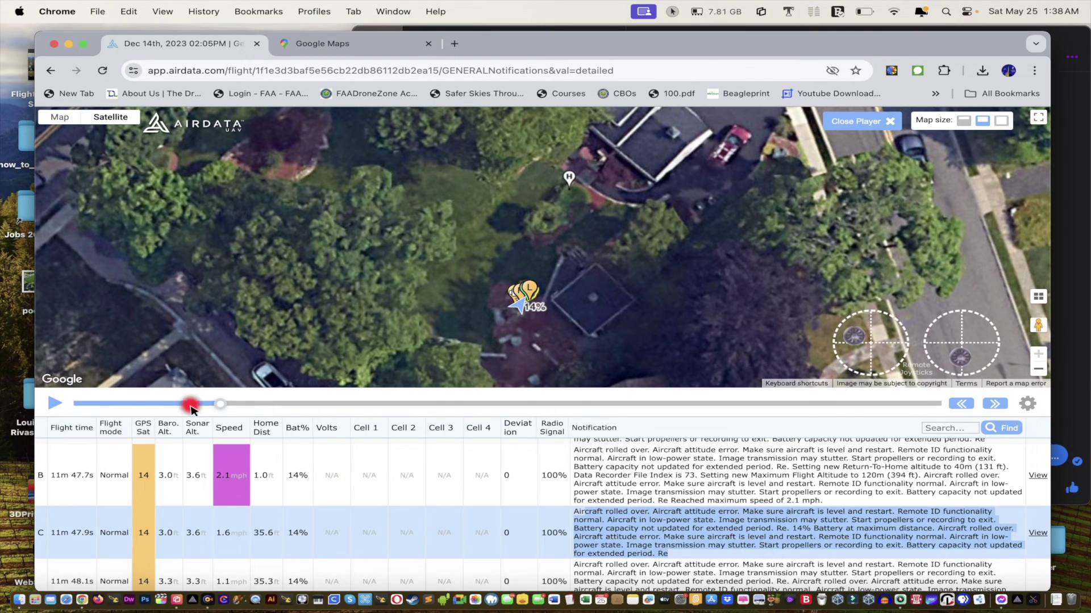
pyautogui.click(55, 404)
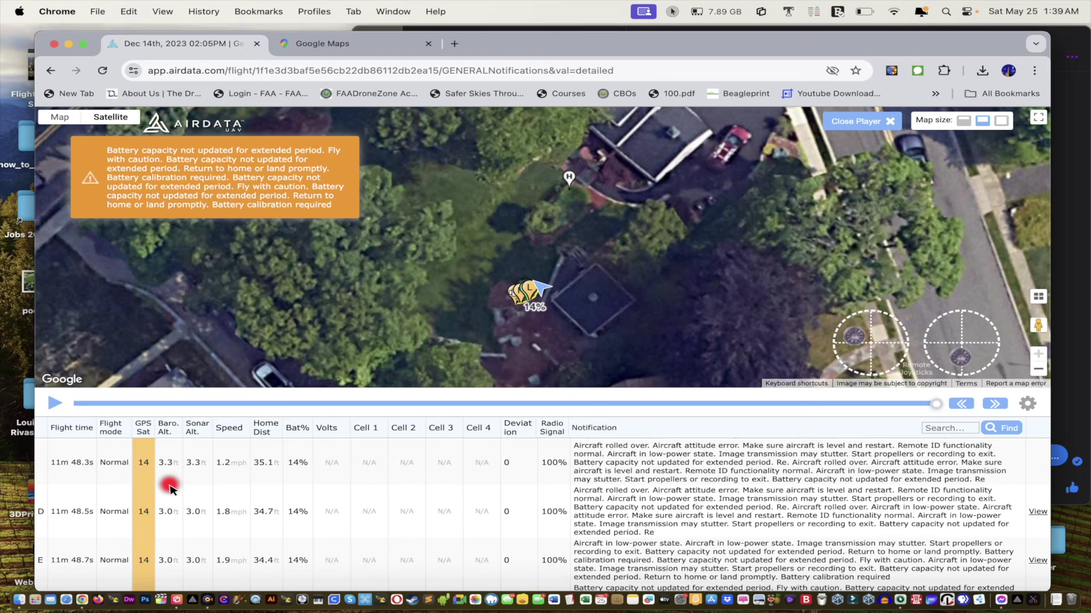
pyautogui.click(211, 179)
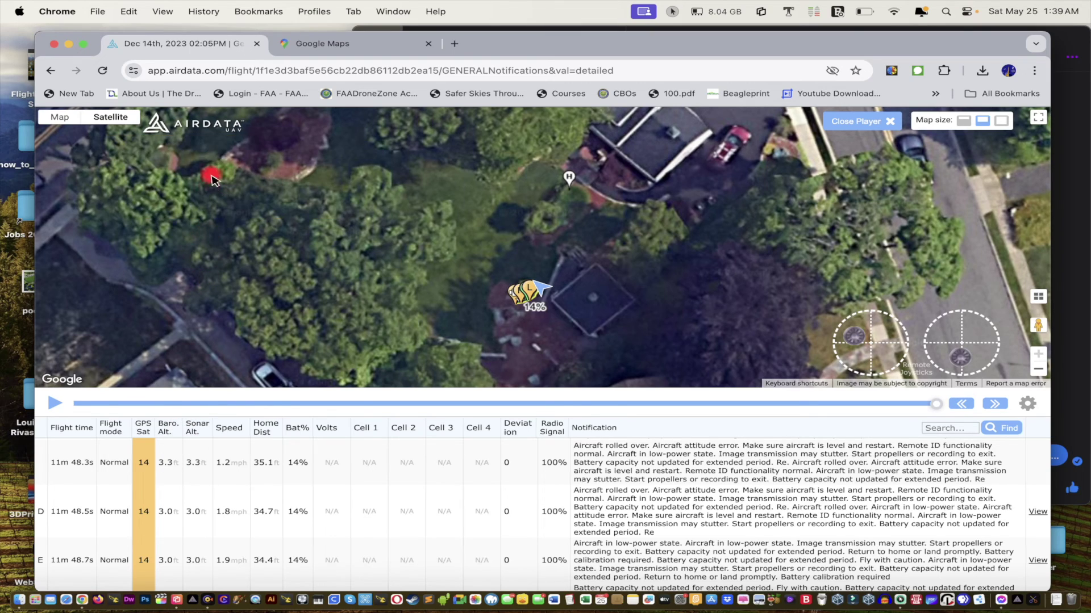
pyautogui.click(151, 463)
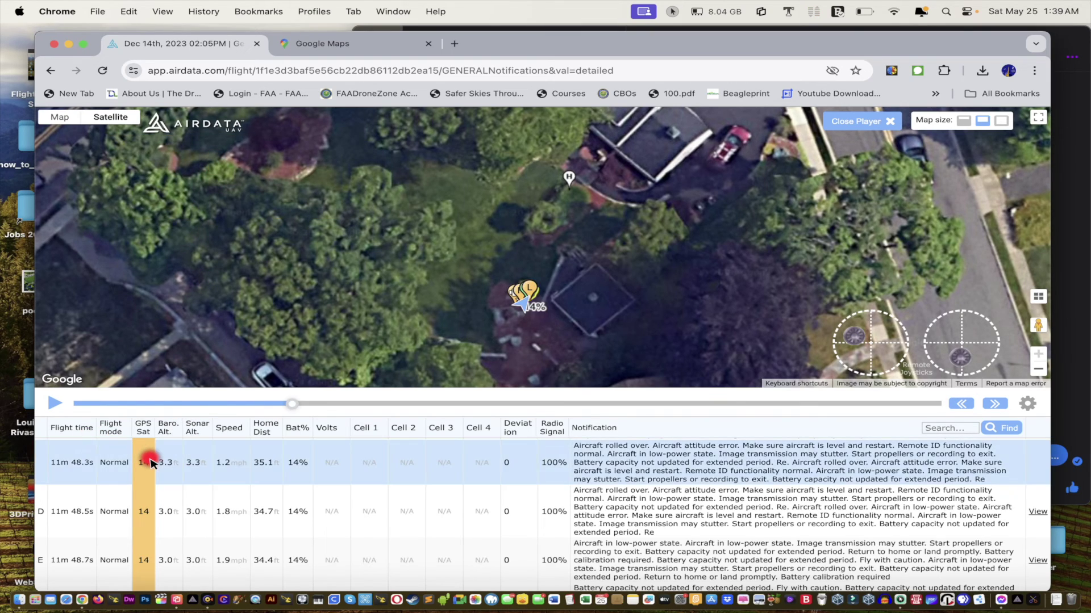
pyautogui.moveTo(289, 404)
pyautogui.mouseDown()
pyautogui.moveTo(208, 403)
pyautogui.moveTo(335, 421)
pyautogui.mouseUp()
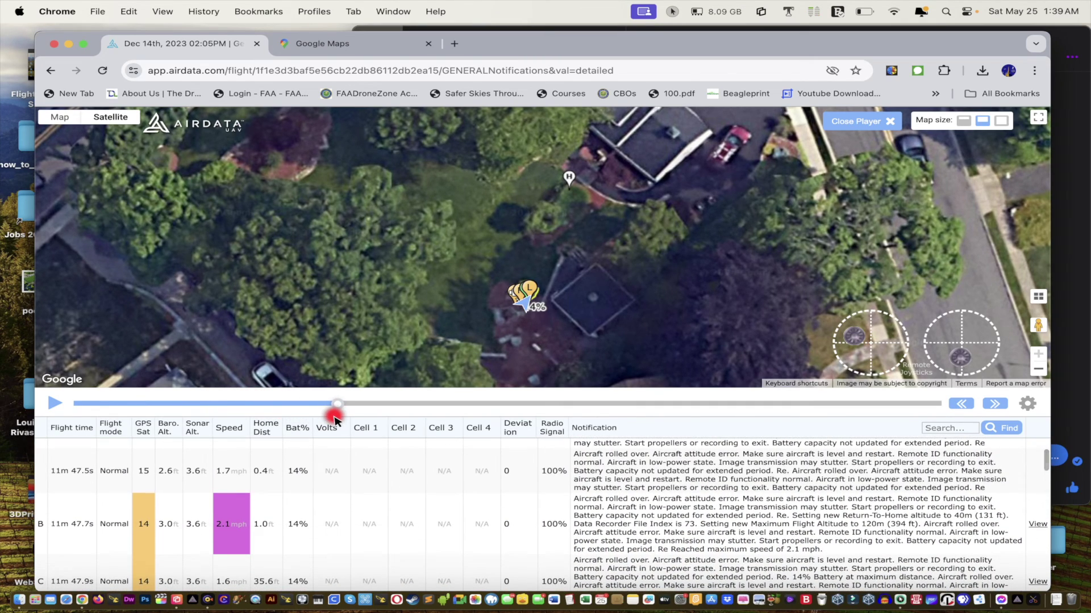